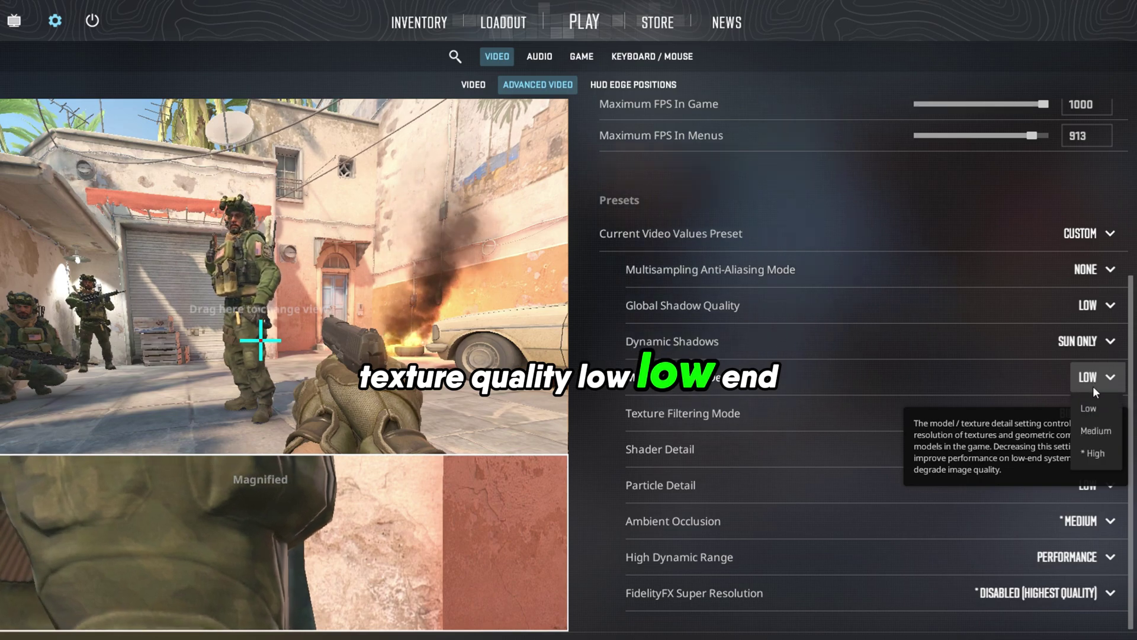
- Set the model/texture detail, shader detail and particle detail to Low in the advanced video settings
left_click(1093, 406)
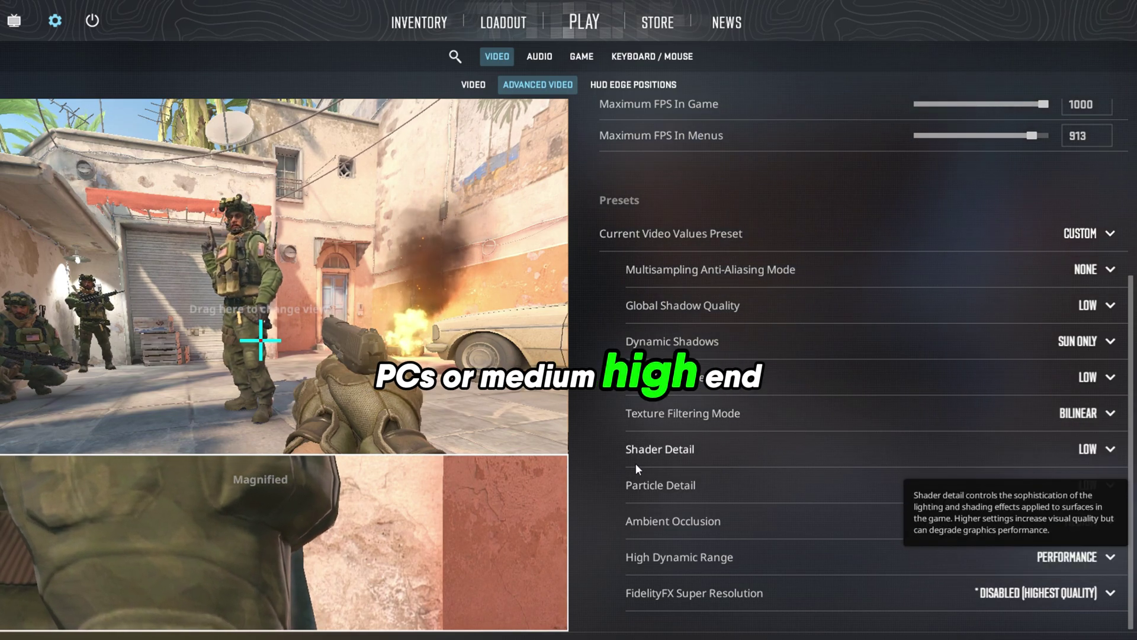
left_click(1093, 449)
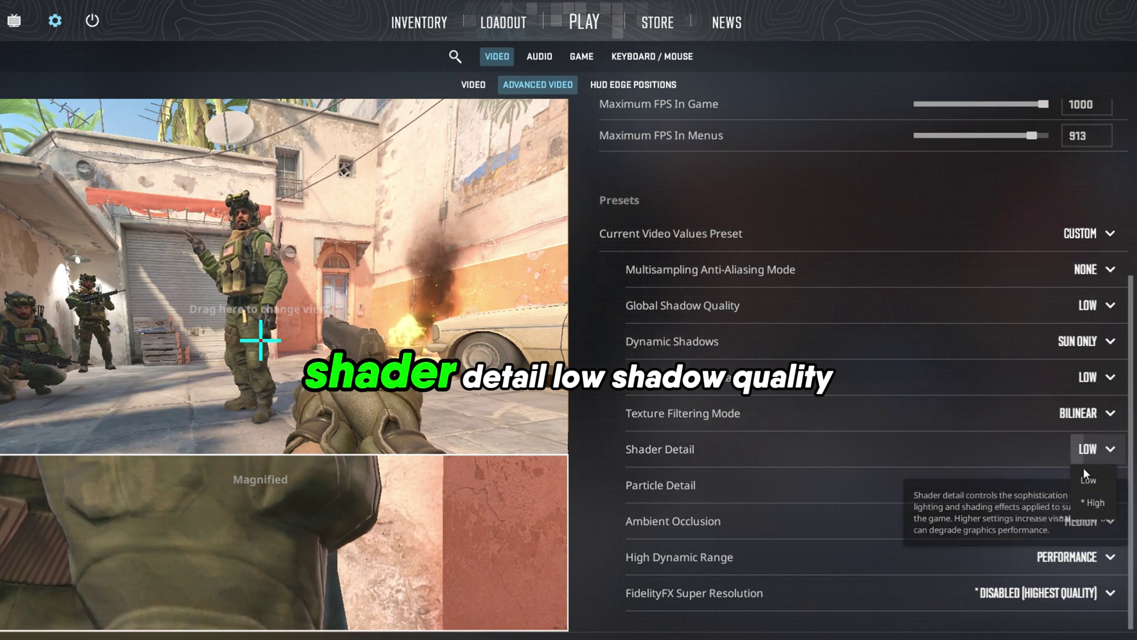
left_click(1082, 481)
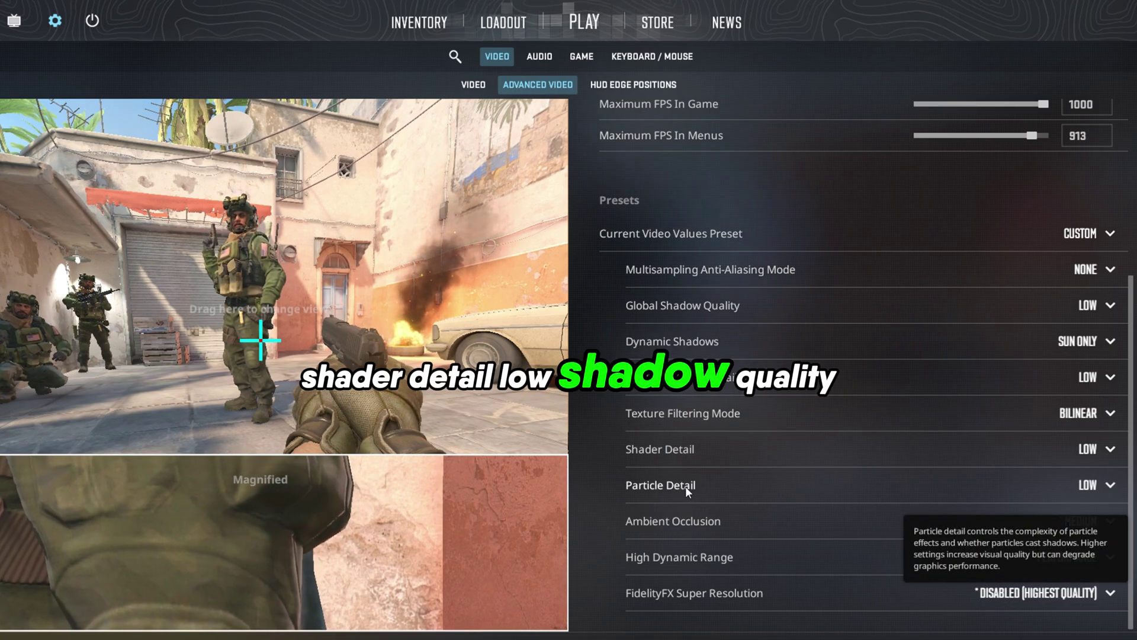
left_click(1079, 485)
left_click(1087, 512)
- Set NVIDIA Reflex Low Latency to Enabled + Boost in the frame pacing settings
scroll(614, 341, "up", 5)
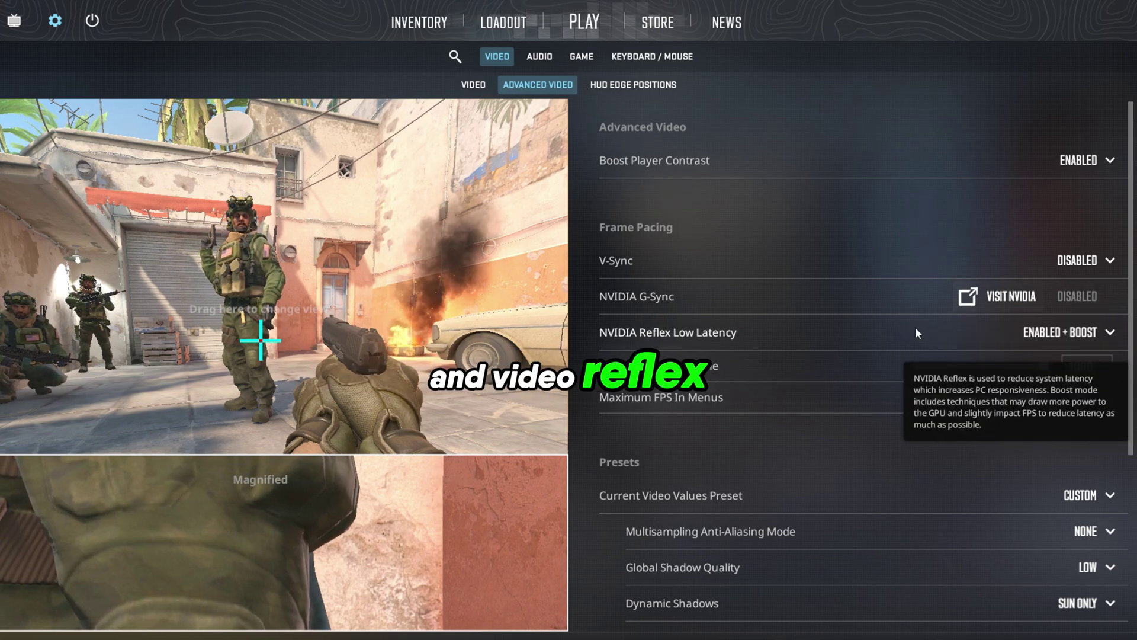
left_click(1048, 335)
left_click(1050, 410)
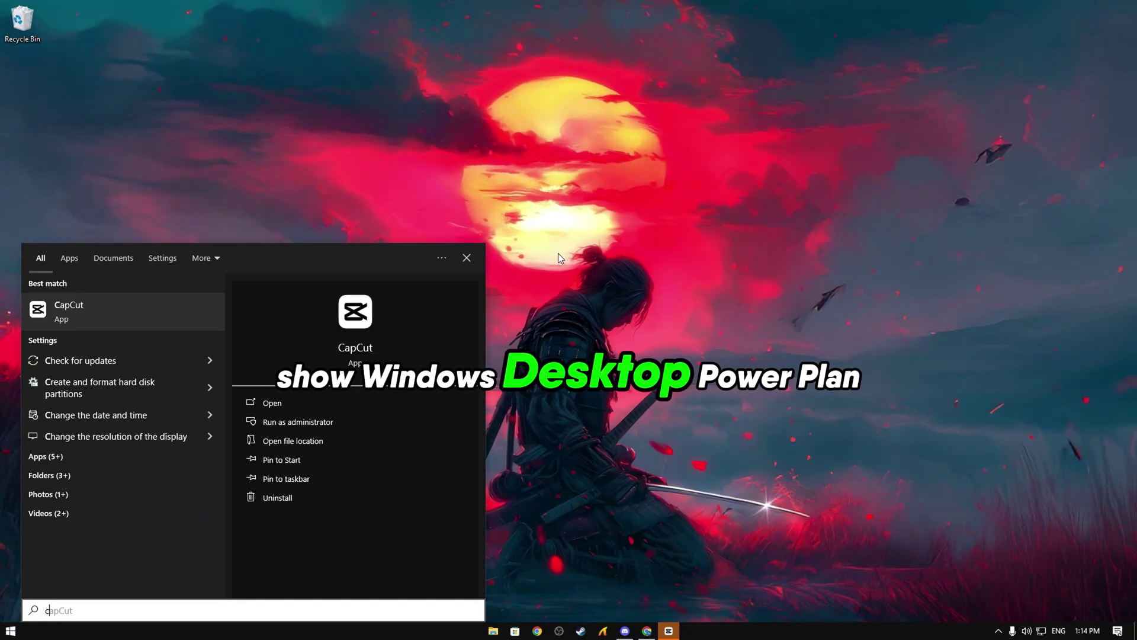
- Search Windows for Control Panel and open its Power Options
type("o")
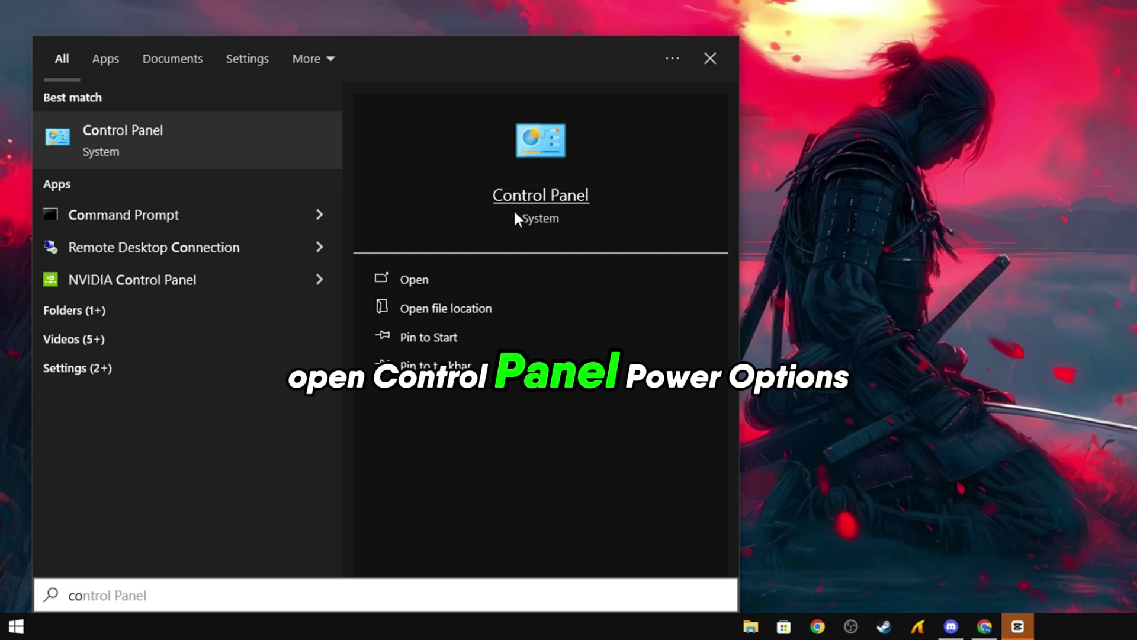
left_click(351, 350)
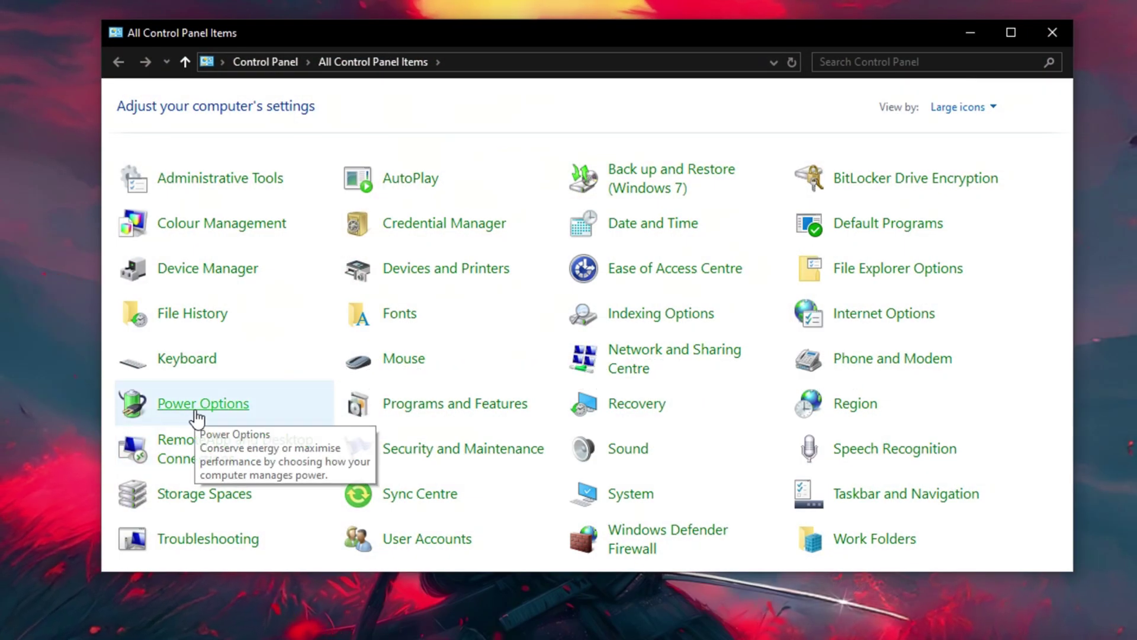
left_click(192, 418)
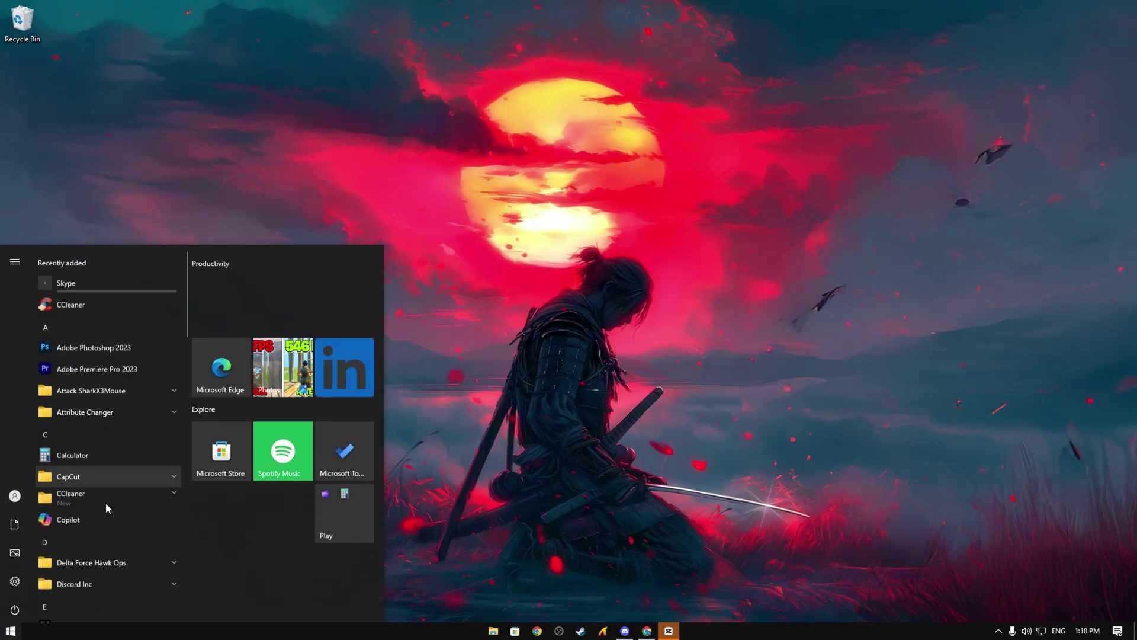
- Open the Windows Gaming settings and turn on Game Mode
left_click(18, 582)
left_click(240, 467)
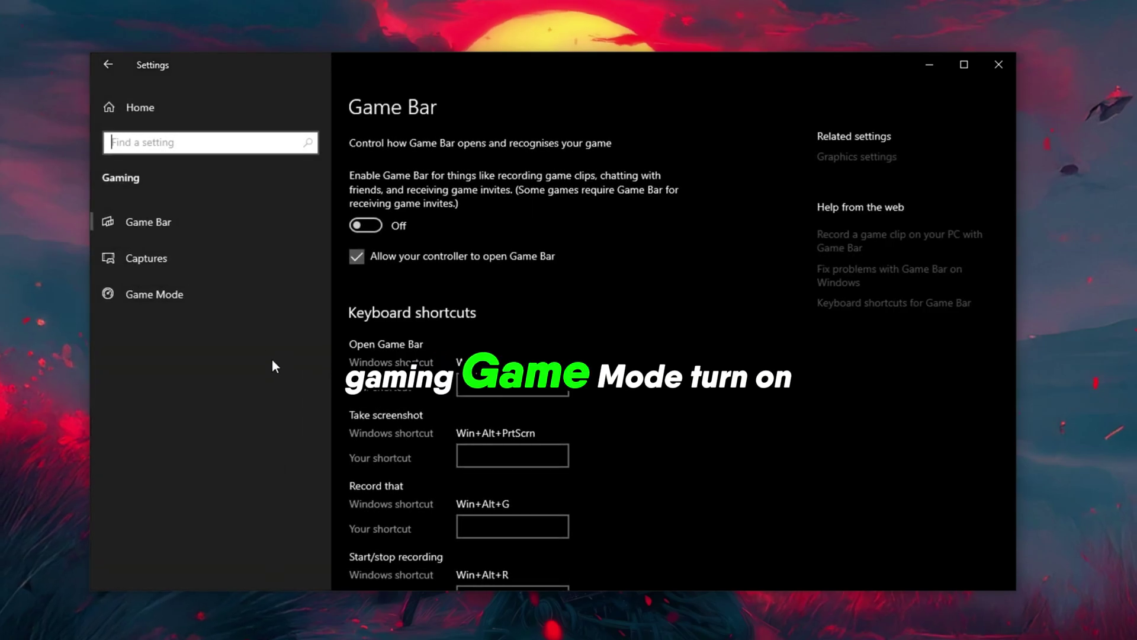
left_click(213, 303)
left_click(358, 196)
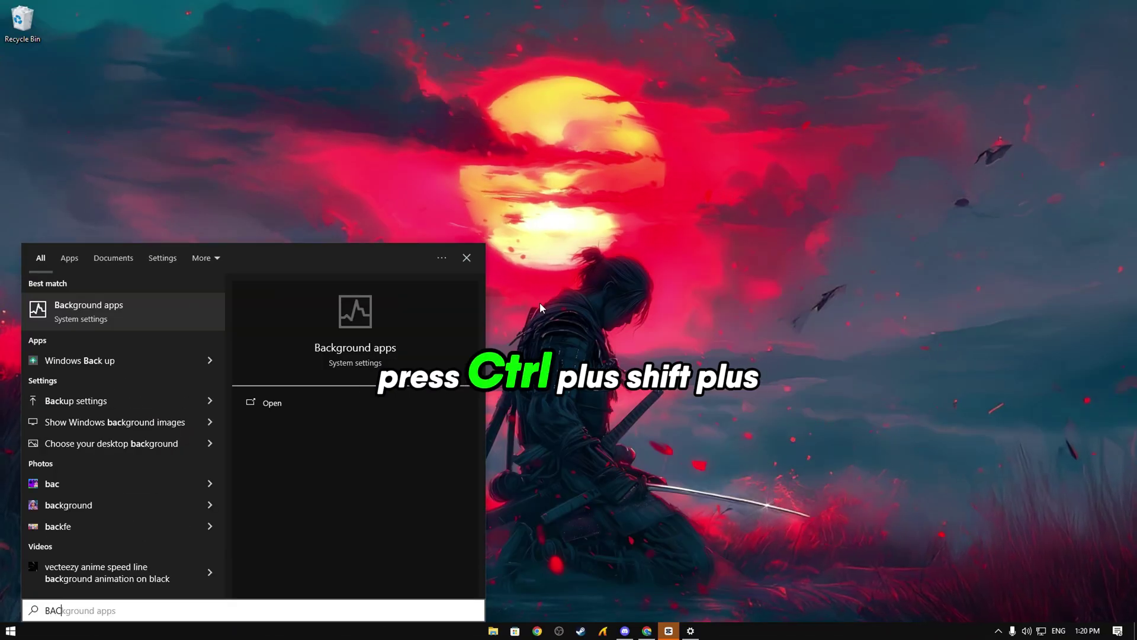
- Open the Background apps settings and stop all apps from running in the background
key("Return")
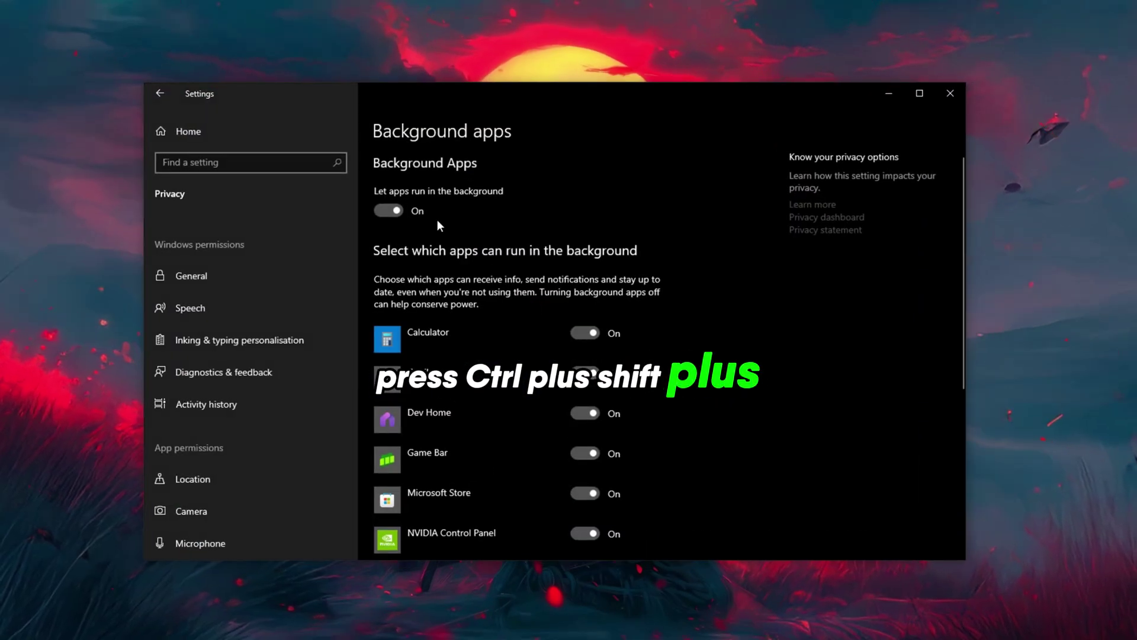
left_click(397, 210)
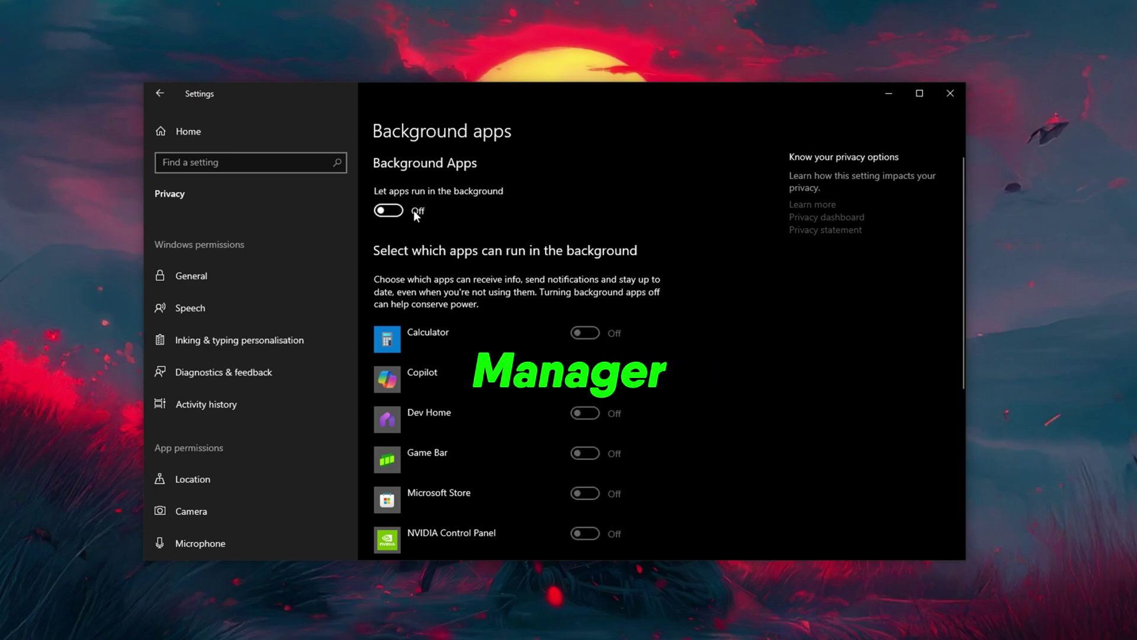
scroll(607, 240, "down", 5)
scroll(612, 264, "up", 6)
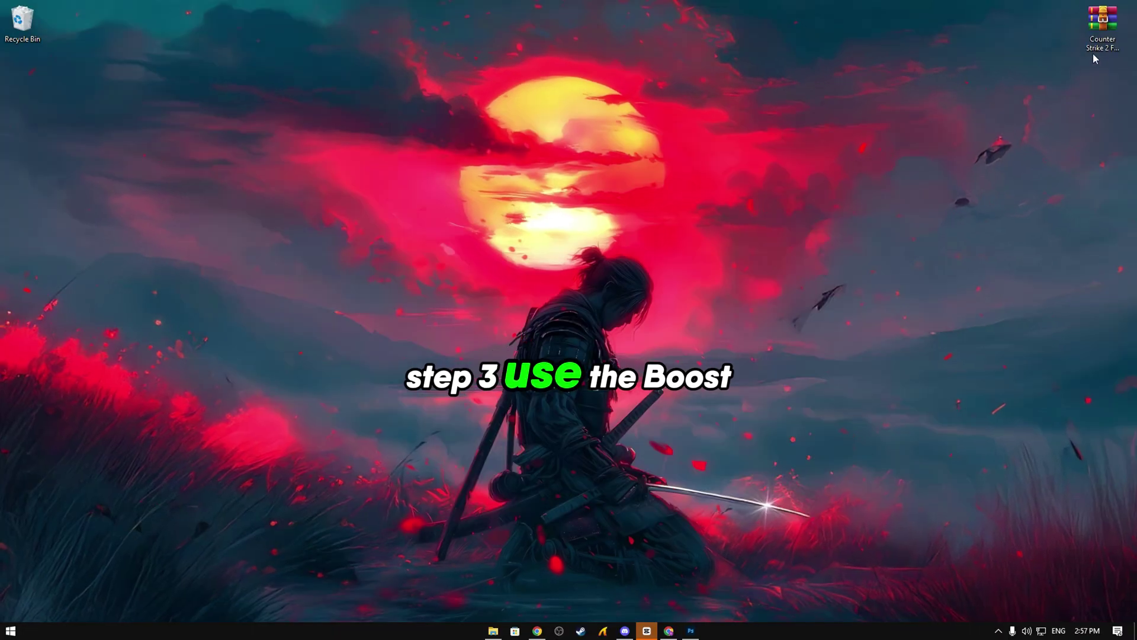
- Move the Counter Strike 2 FPS Boost Pack archive to the upper middle of the desktop
left_click_drag(1102, 29, 573, 155)
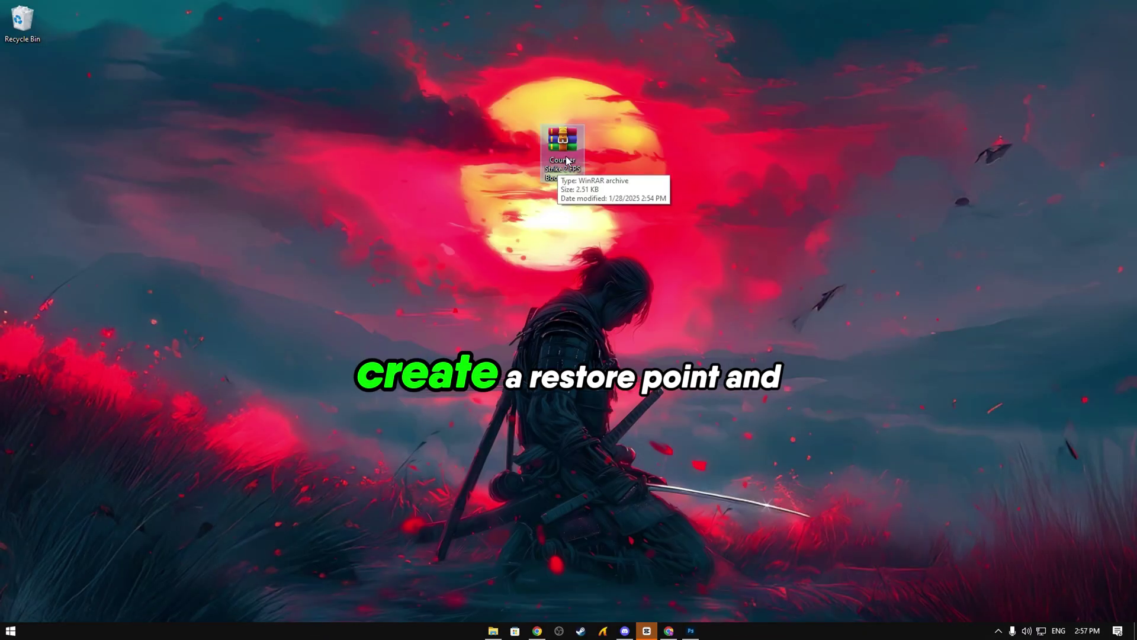
left_click(531, 260)
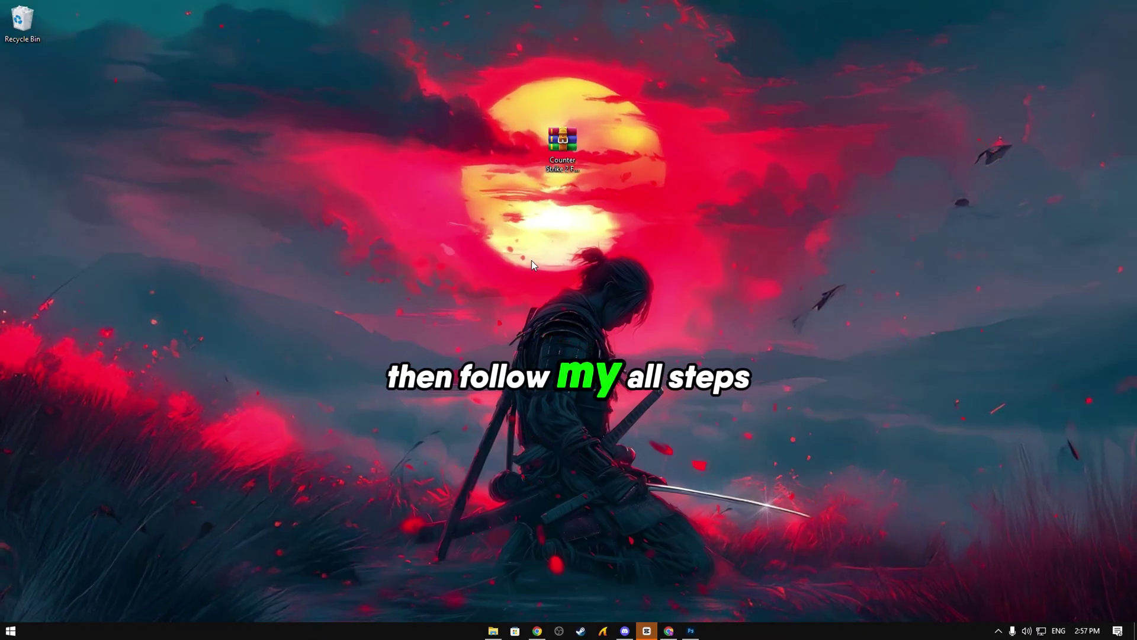
- Search Windows for the restore point option and open the System Protection settings
key("super")
type("cr")
left_click(371, 358)
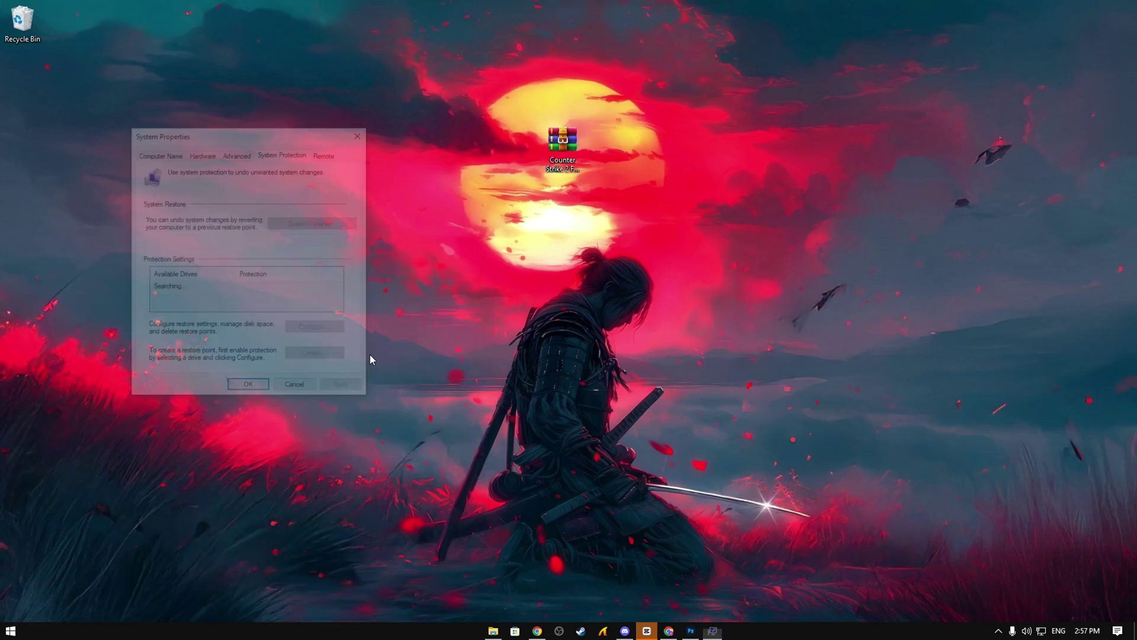
- Configure Local Disk (C:) with system protection turned on
scroll(592, 320, "down", 2)
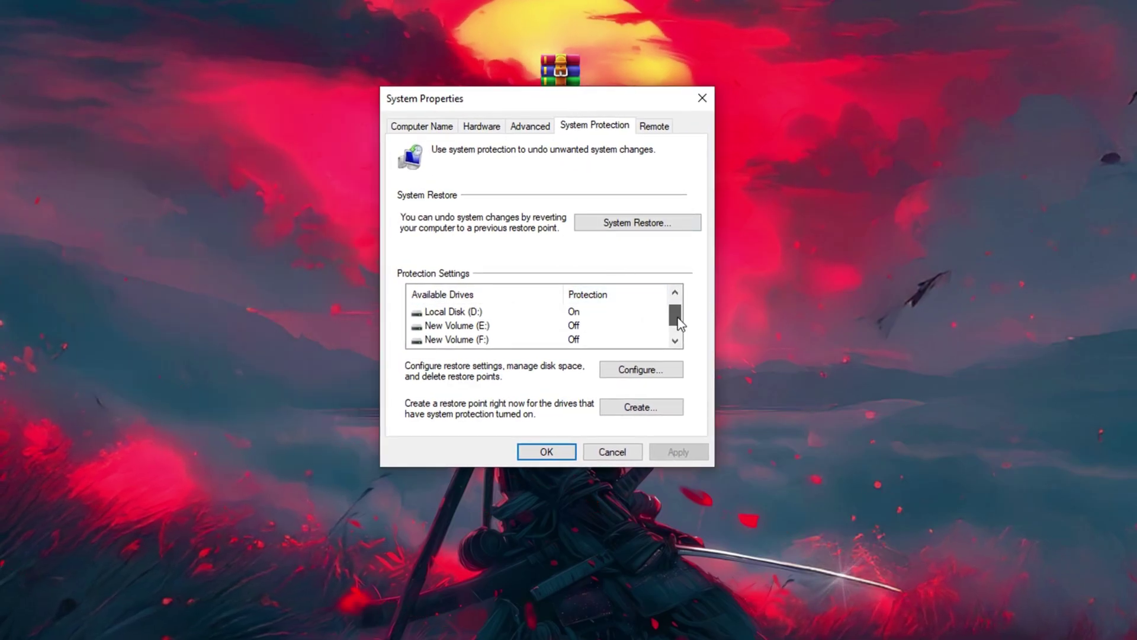
left_click(471, 340)
left_click(639, 370)
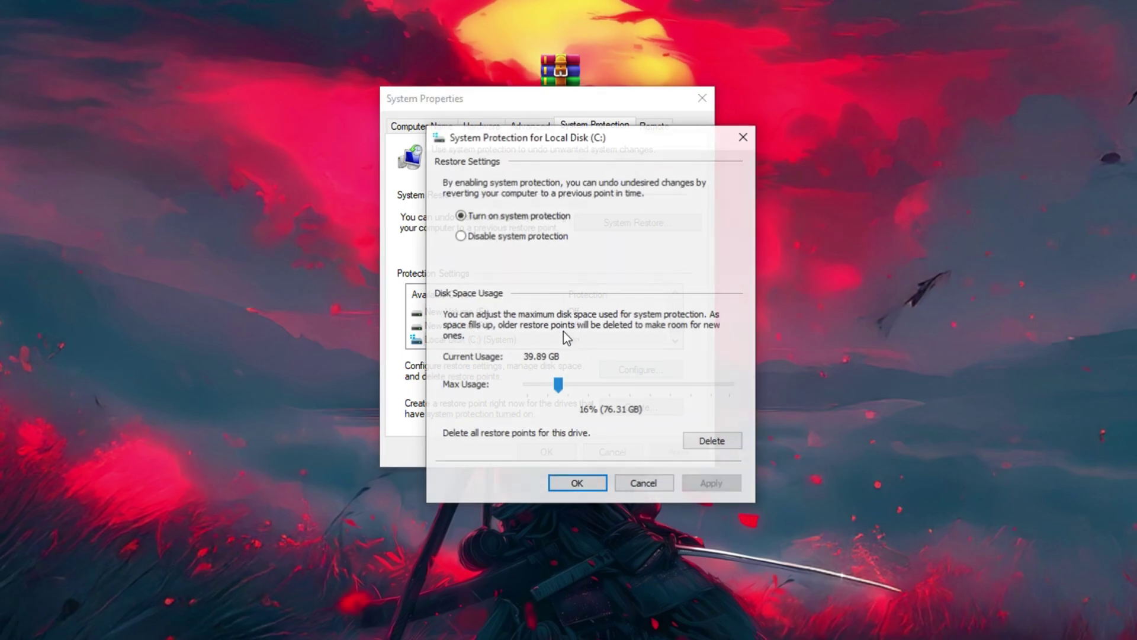
left_click(478, 235)
left_click(492, 216)
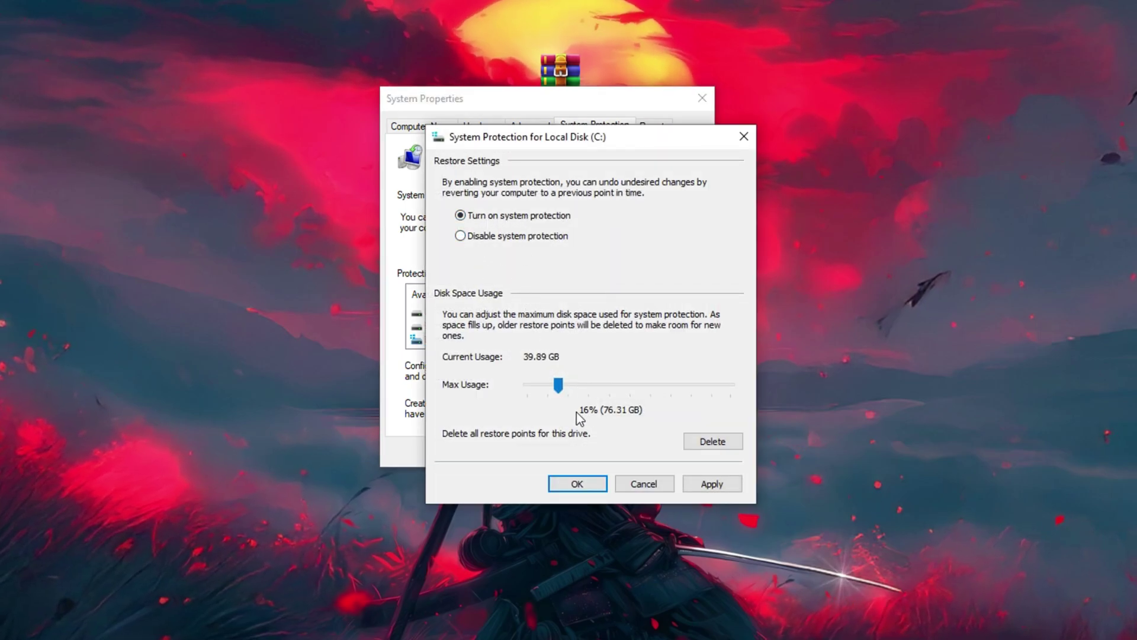
left_click(650, 484)
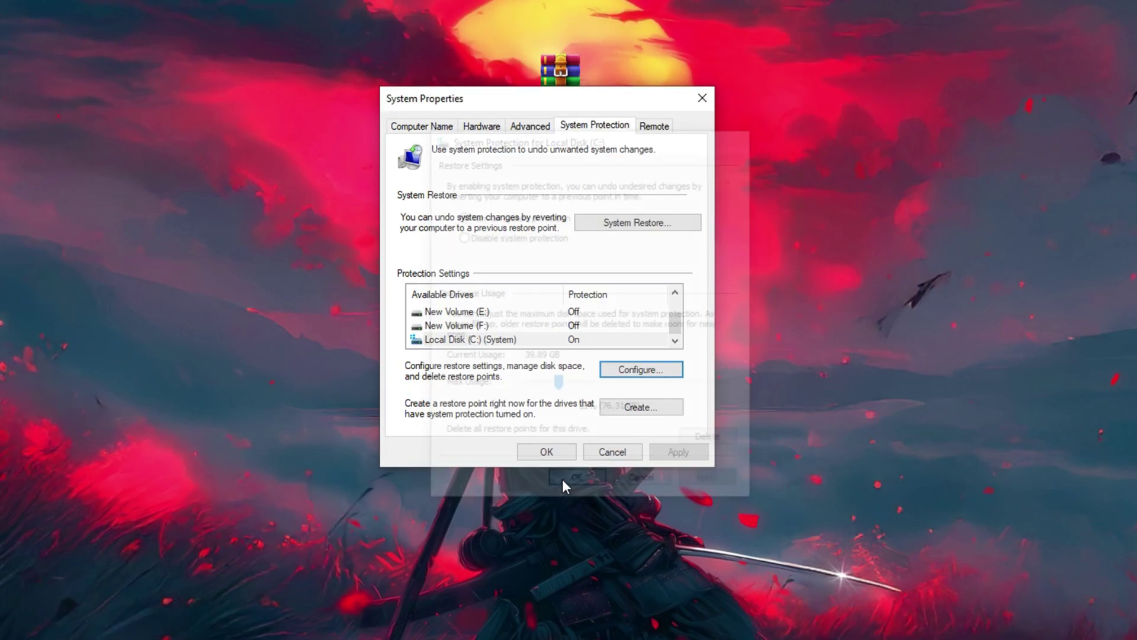
- Create a restore point named "Counter strike 2 fps boost" and close System Properties
left_click(651, 406)
type("Counter strike 2 ffps")
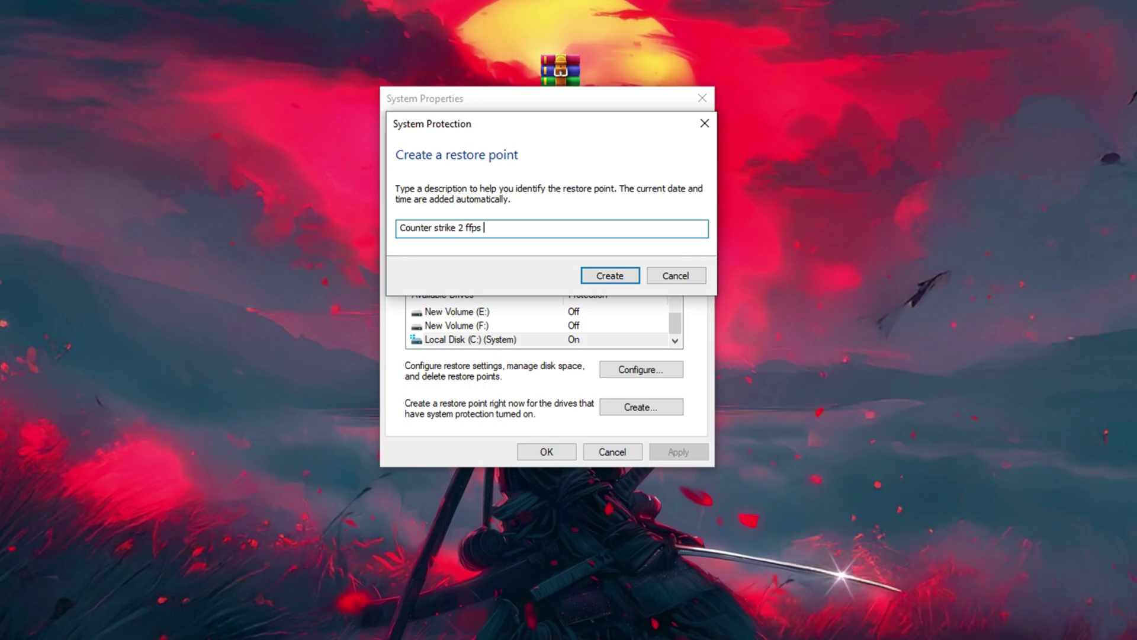
key("BackSpace")
key("BackSpace")
key("BackSpace")
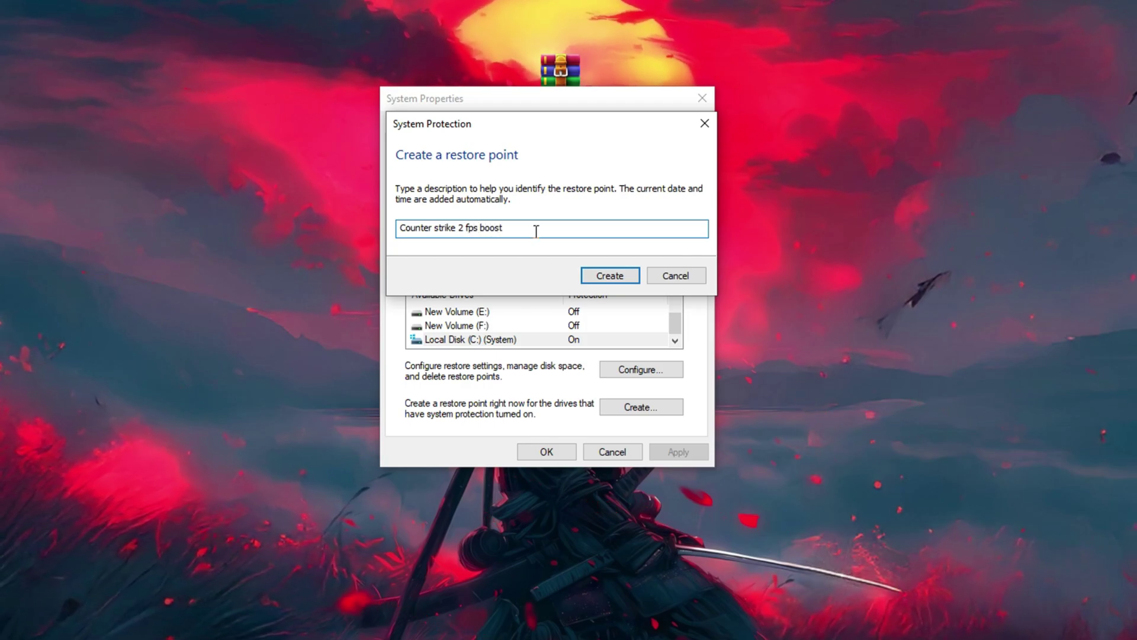
left_click(605, 275)
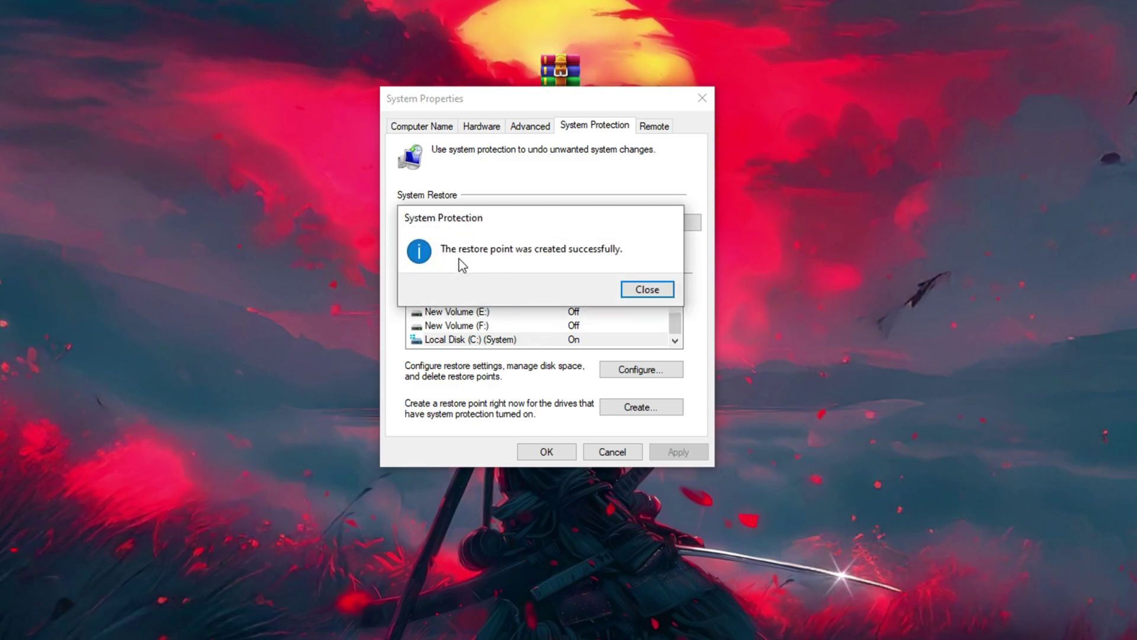
left_click(648, 289)
left_click(616, 451)
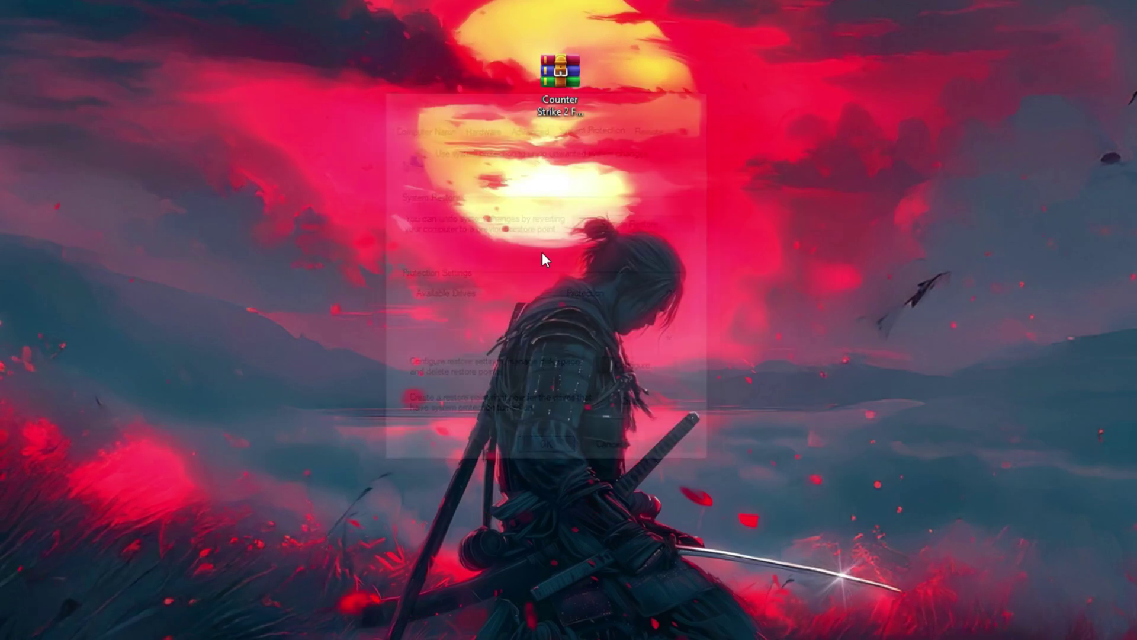
- Extract the Counter Strike 2 FPS Boost Pack archive to the desktop and place the extracted folder beside it
right_click(544, 89)
left_click(617, 176)
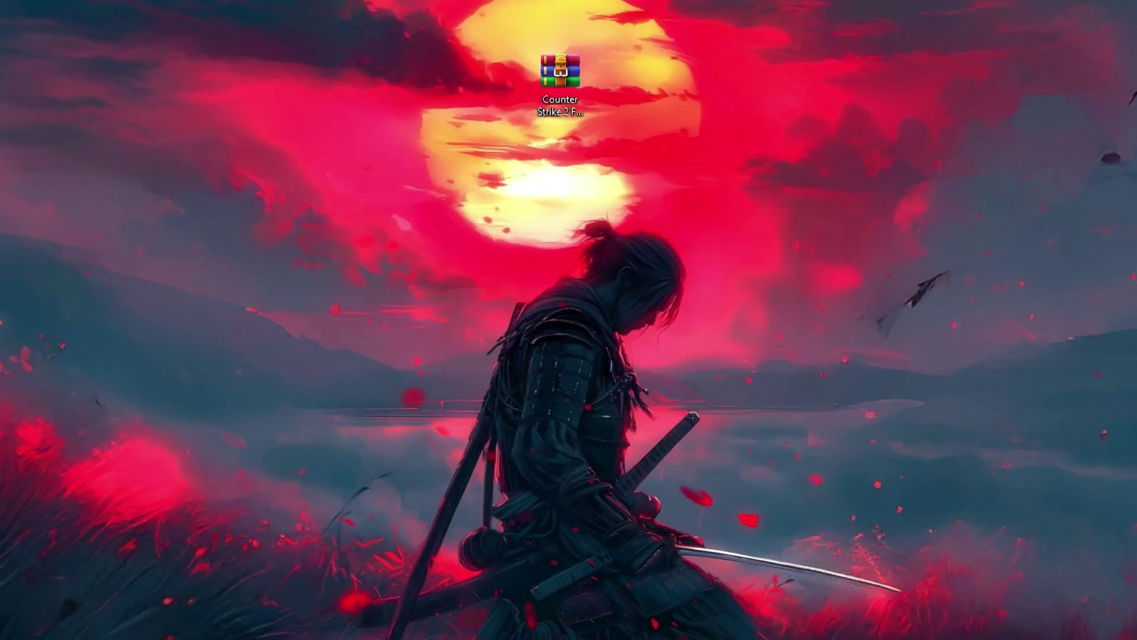
left_click_drag(101, 54, 498, 76)
- Open the extracted Counter Strike 2 FPS Boost Pack folder and its 1- Registry Files subfolder
right_click(503, 97)
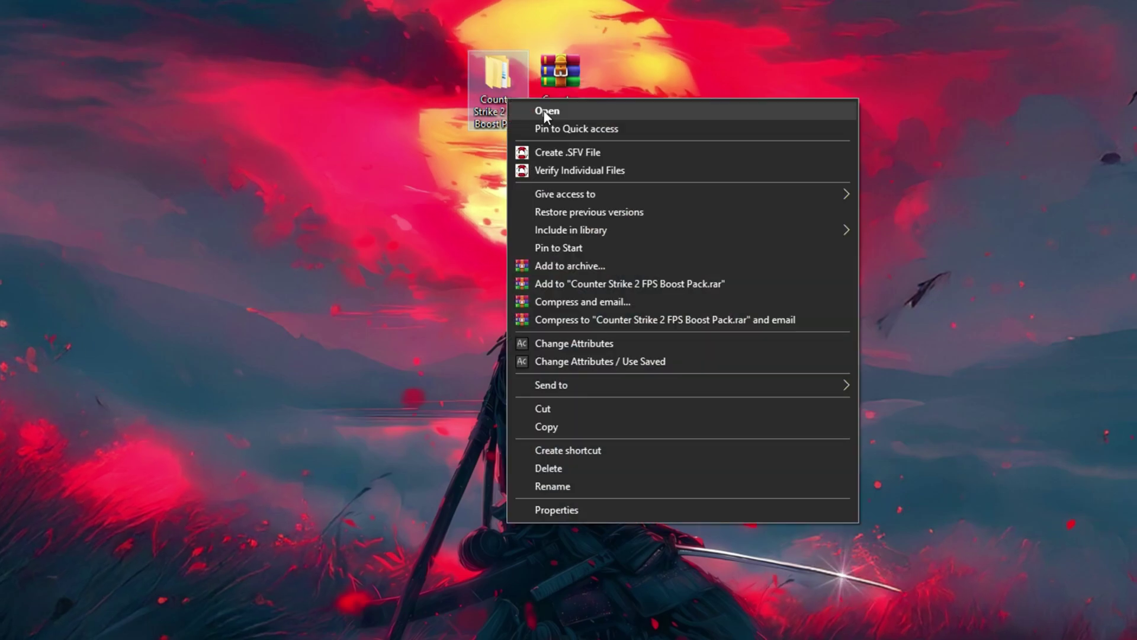
left_click(544, 110)
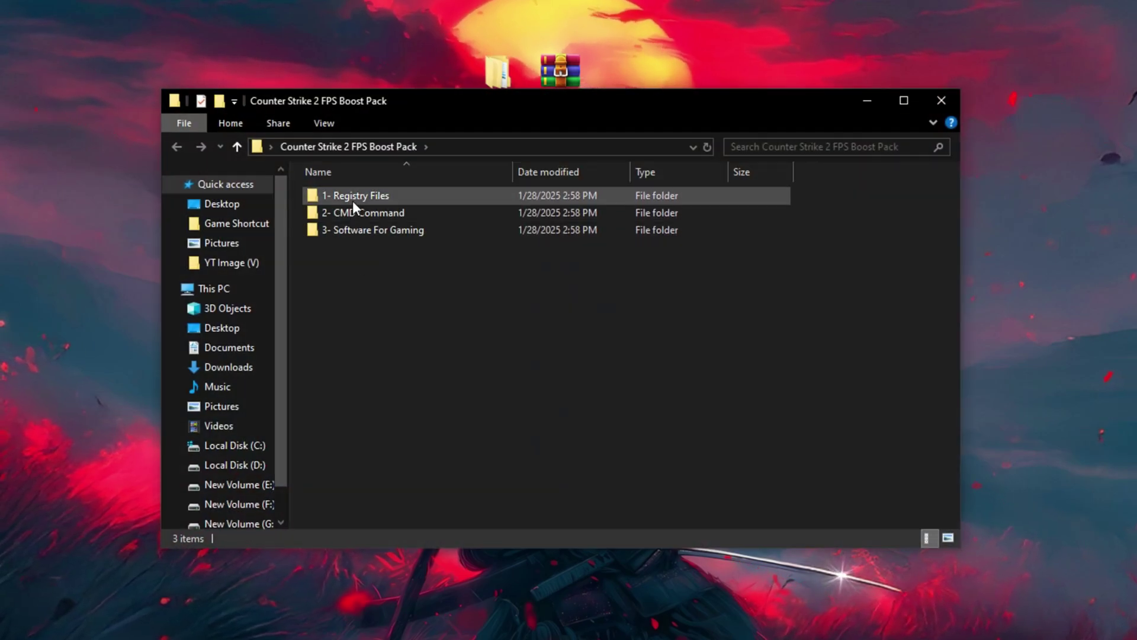
right_click(353, 200)
left_click(393, 213)
- Merge the Disable Nagle's Algorithm file into the registry, accepting the permission and registry prompts
right_click(357, 200)
left_click(391, 214)
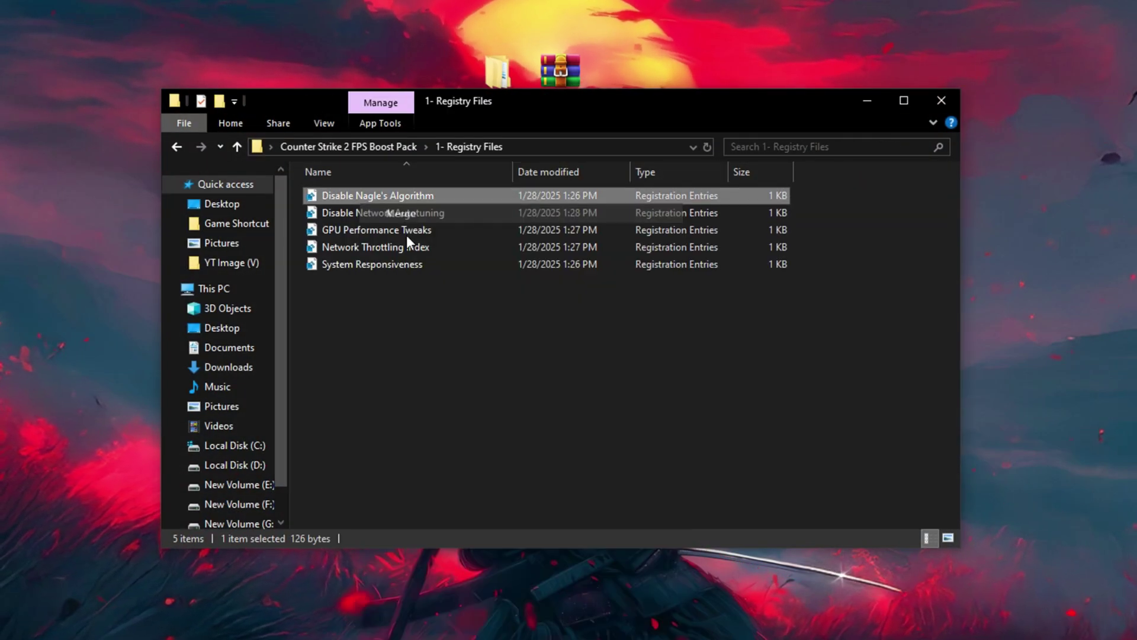
left_click(495, 439)
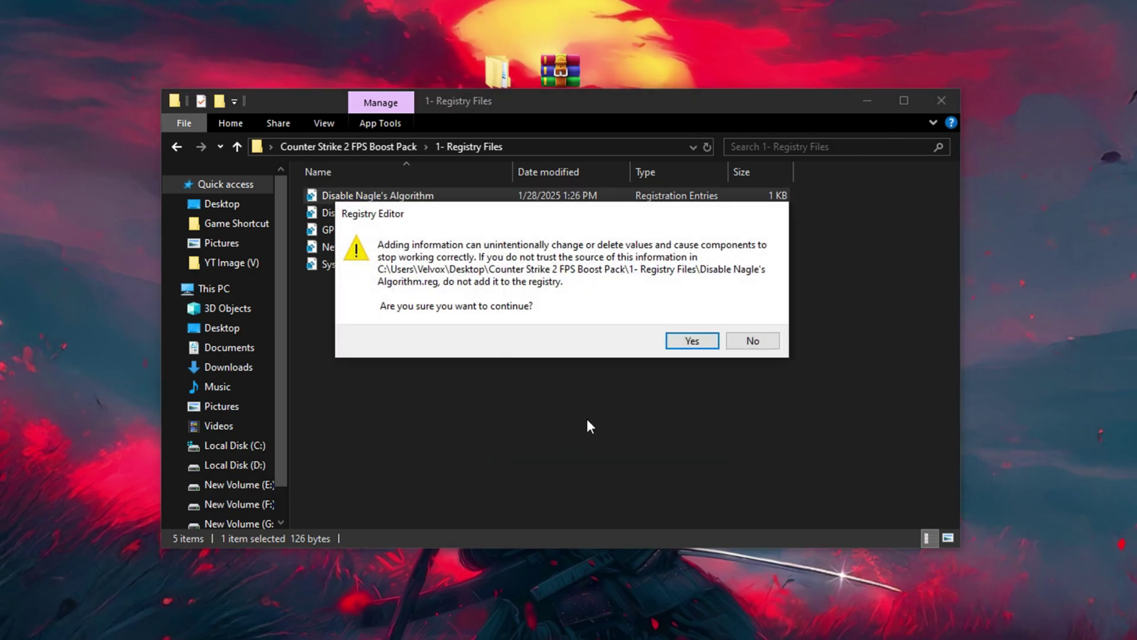
left_click(699, 337)
left_click(740, 320)
- Merge the Disable Network Autotuning file into the registry, accepting the permission and registry prompts
right_click(379, 215)
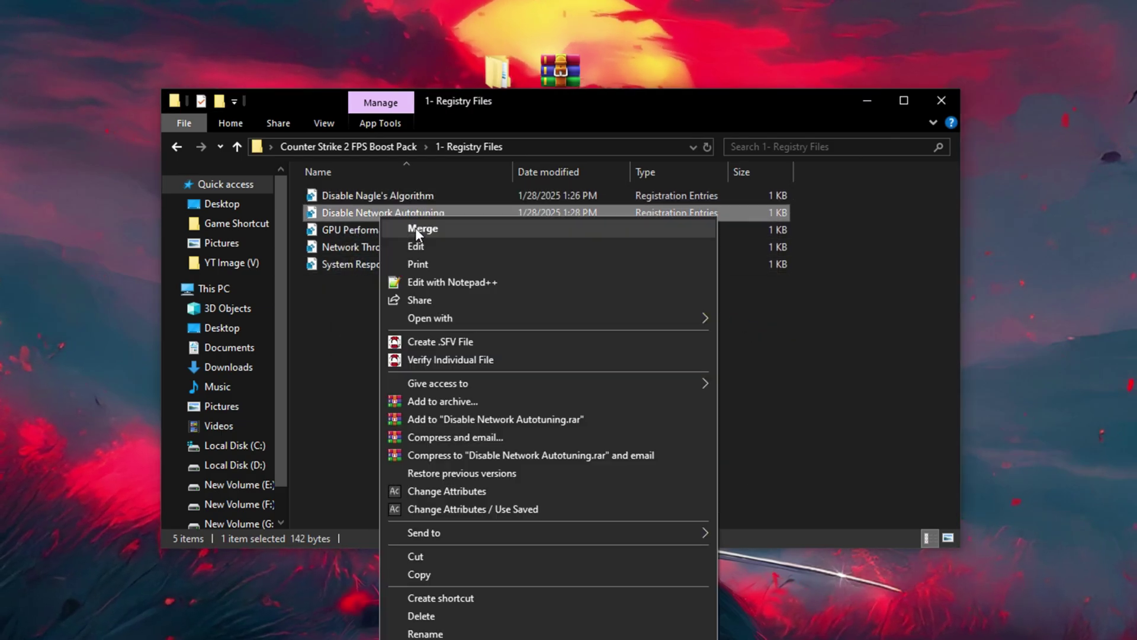
left_click(415, 227)
left_click(515, 459)
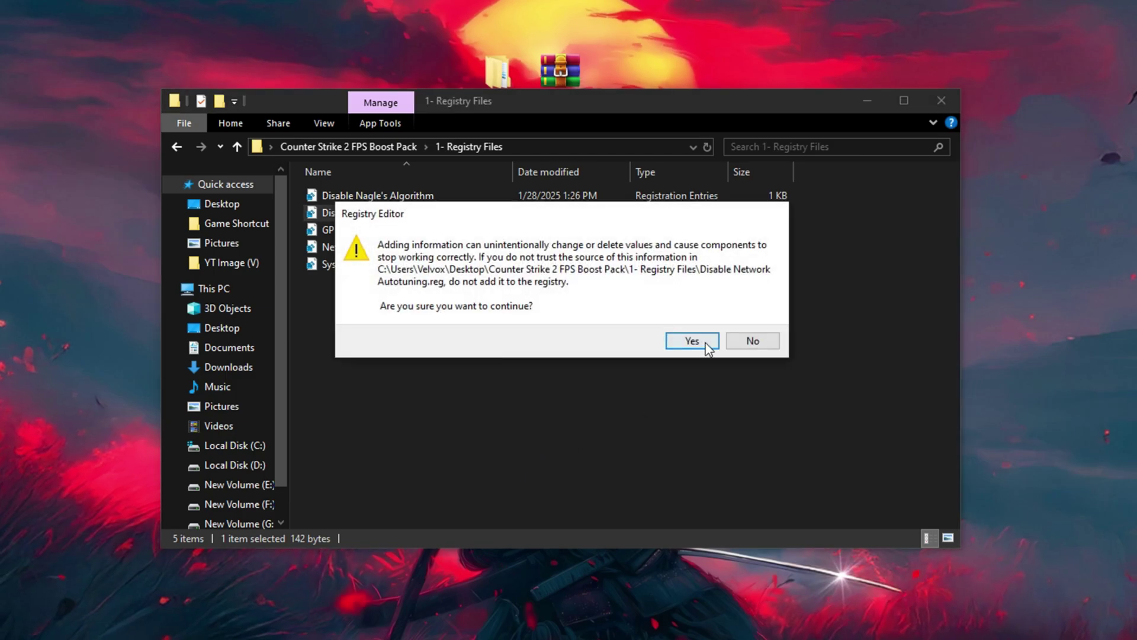
left_click(698, 340)
left_click(753, 323)
- Merge the GPU Performance Tweaks file into the registry, accepting the permission and registry prompts
right_click(386, 228)
left_click(414, 238)
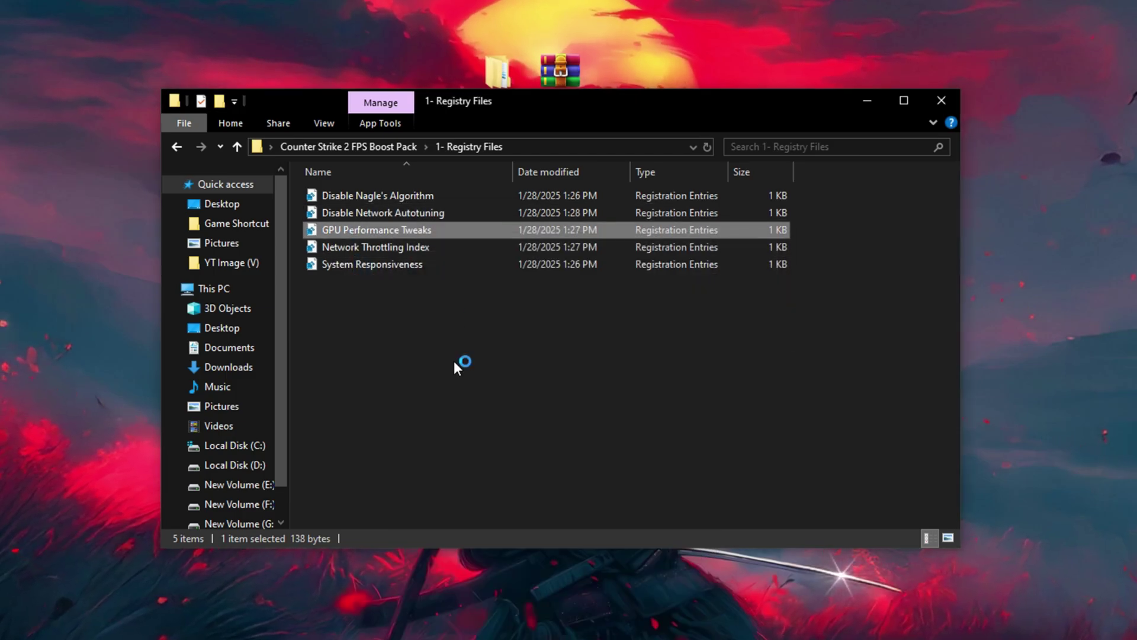
left_click(493, 445)
left_click(687, 339)
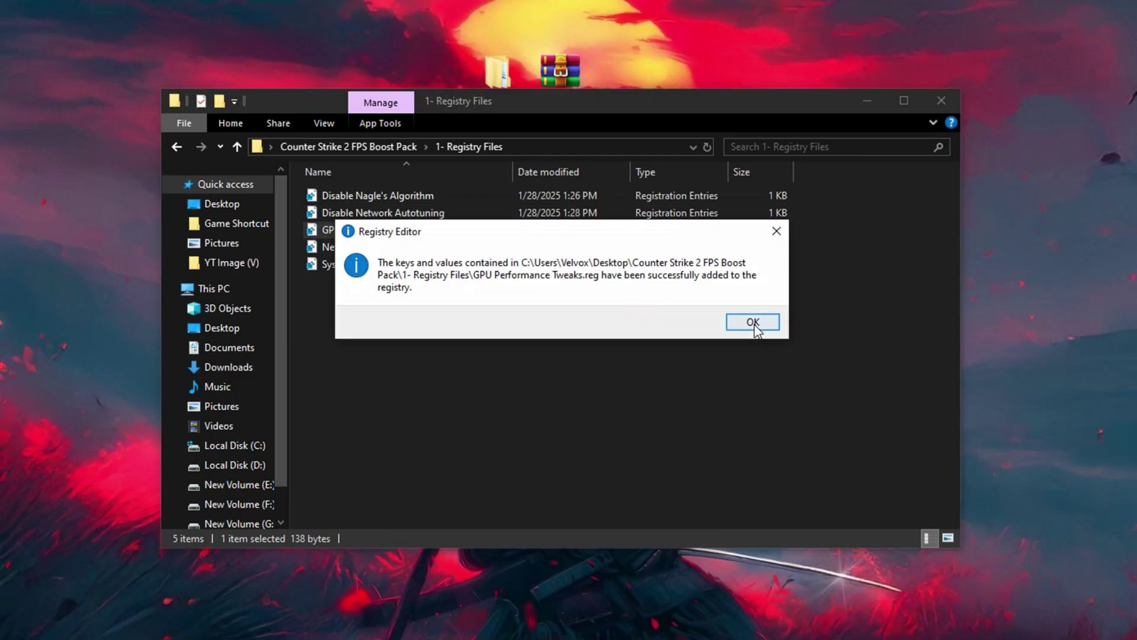
left_click(756, 322)
- Merge the Network Throttling Index file into the registry, accepting the permission and registry prompts
right_click(377, 247)
left_click(426, 255)
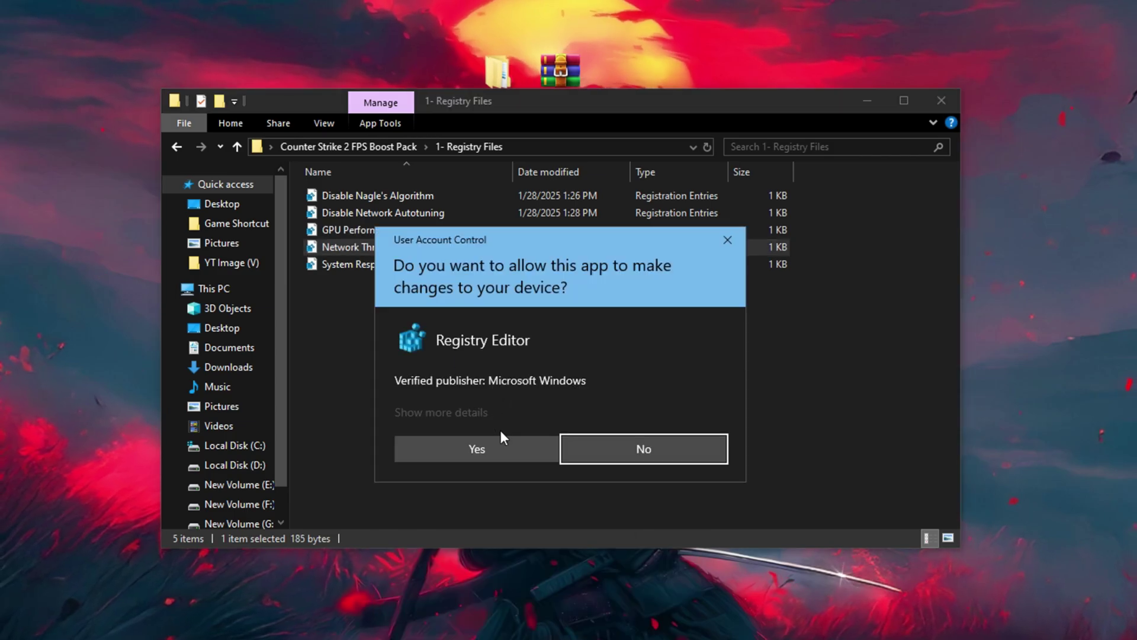
left_click(499, 442)
left_click(691, 340)
left_click(750, 323)
- Merge the System Responsiveness file into the registry, accepting the permission and registry prompts
right_click(398, 264)
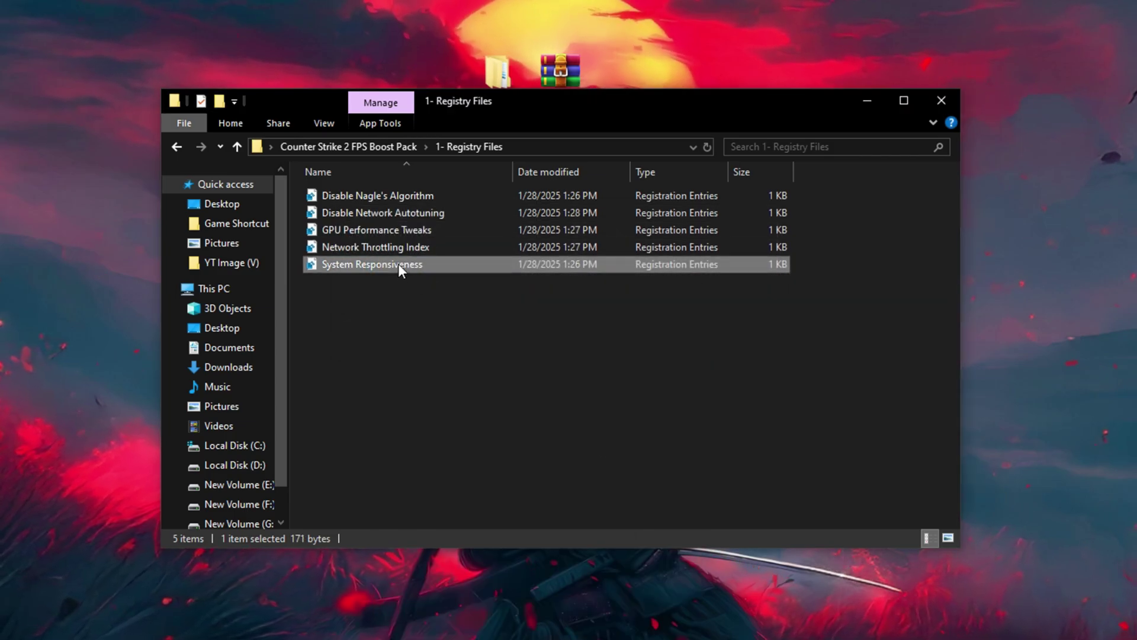
left_click(436, 280)
left_click(496, 449)
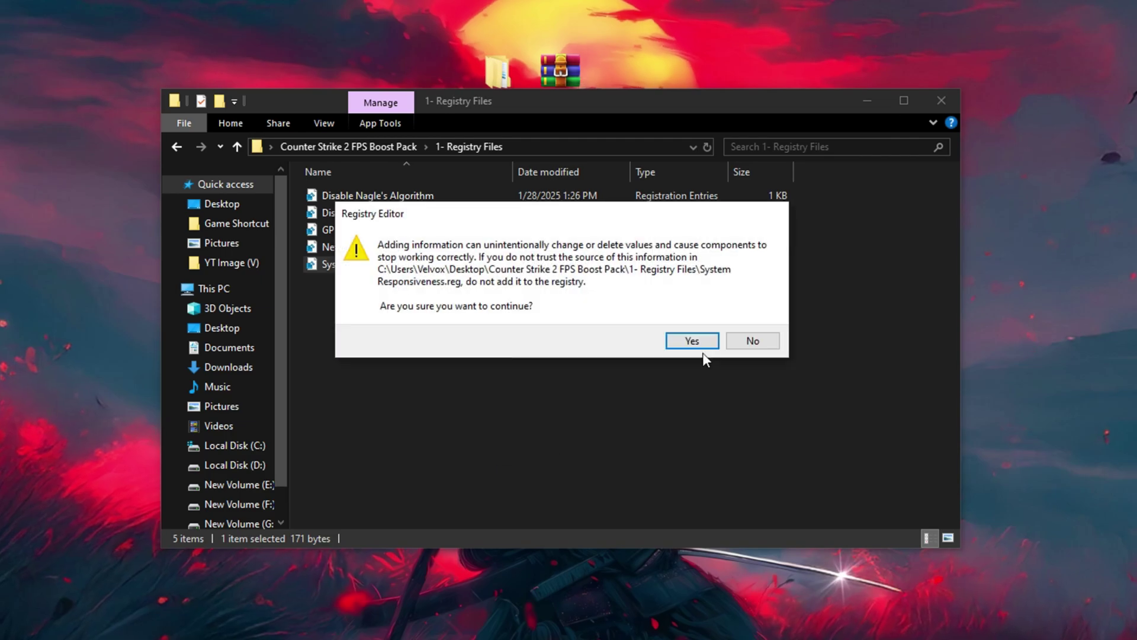
left_click(690, 339)
left_click(754, 324)
- Open the pack's 2- CMD Command folder and start Command Prompt as administrator, placing its window below the folder's text files
key("alt+Up")
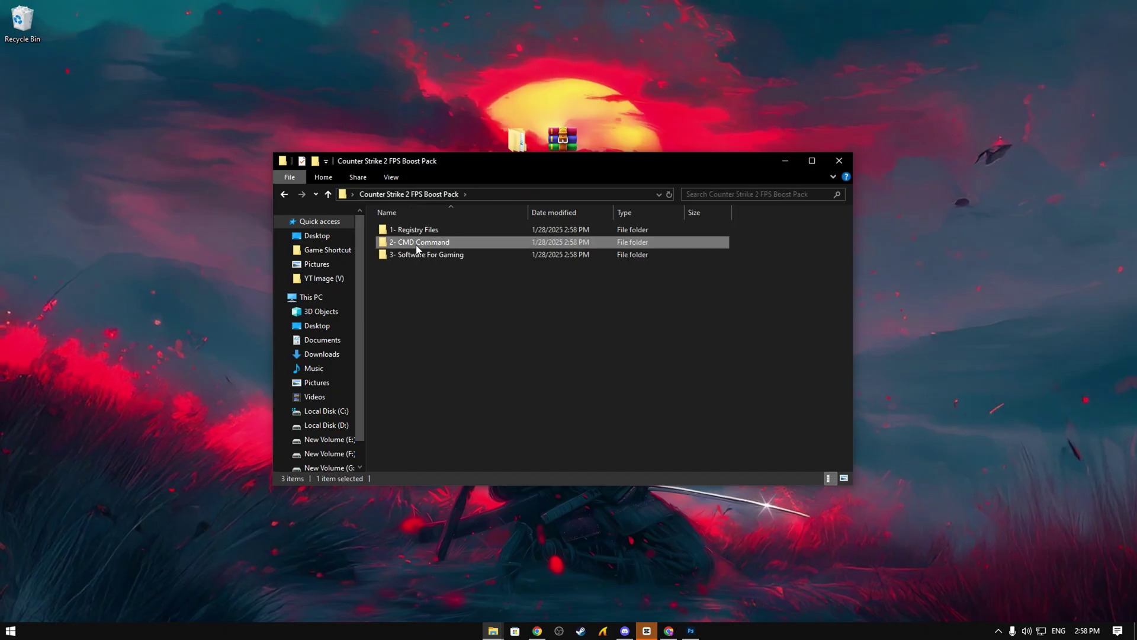
double_click(415, 244)
key("super")
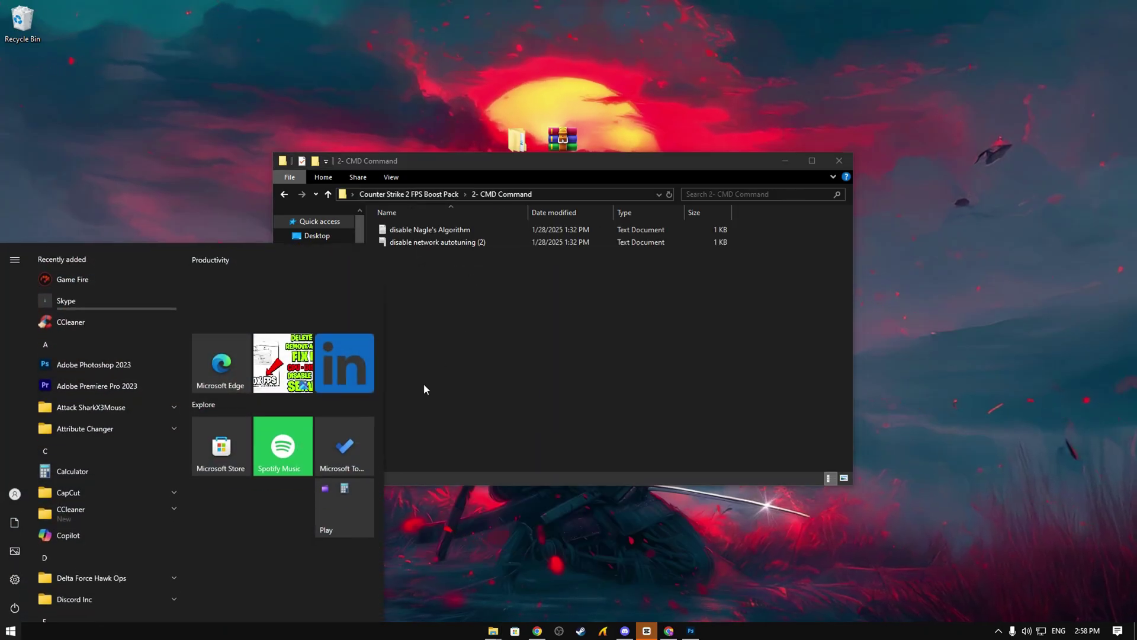
type("cm")
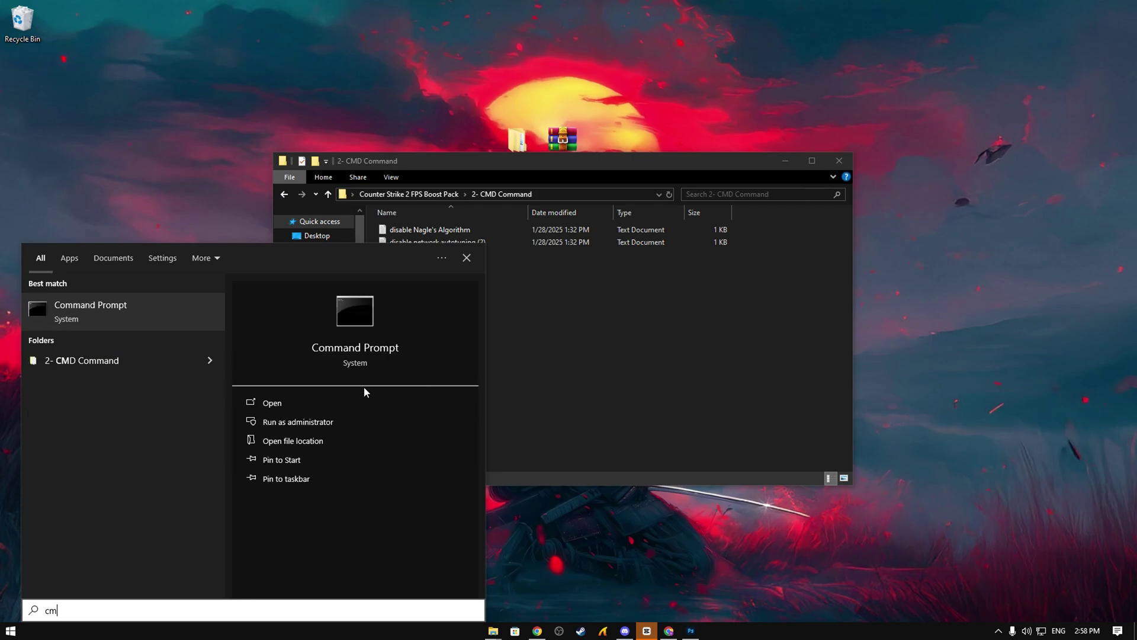
left_click(298, 421)
left_click(497, 388)
left_click_drag(378, 35, 657, 259)
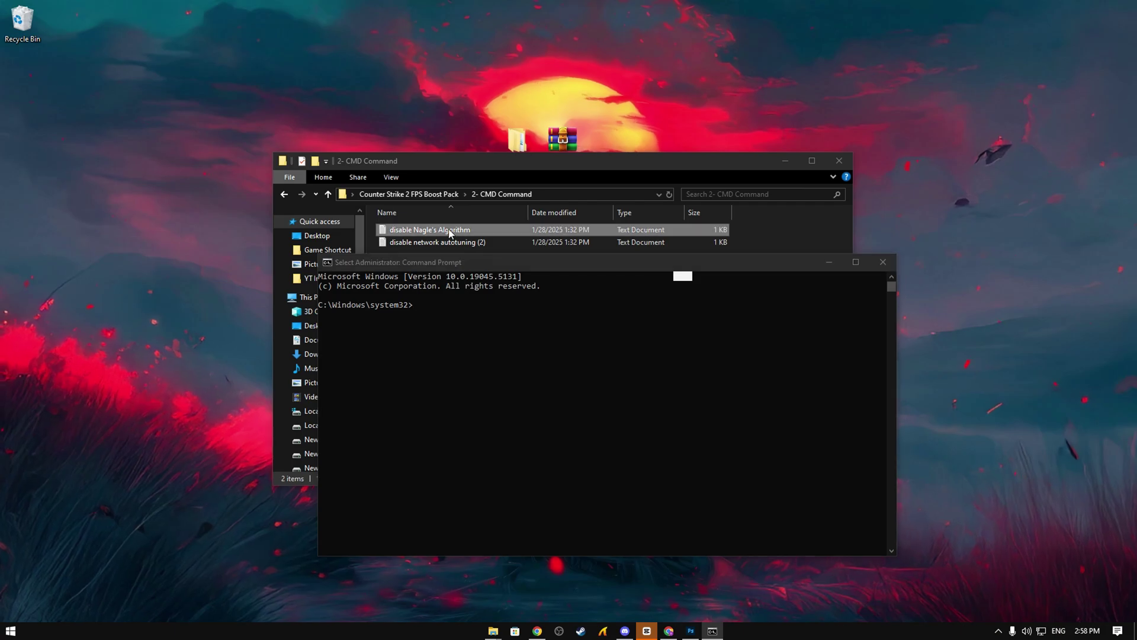
- Open the disable Nagle's Algorithm text file and copy its whole netsh command
right_click(447, 223)
left_click(468, 234)
left_click_drag(556, 52, 288, 47)
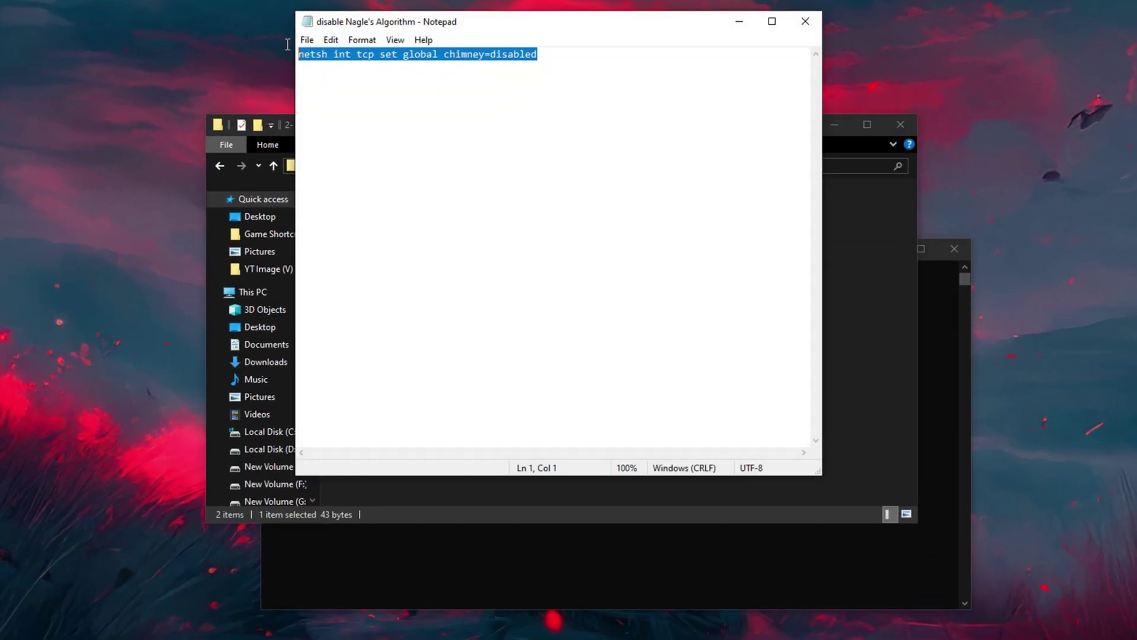
right_click(383, 54)
left_click(417, 100)
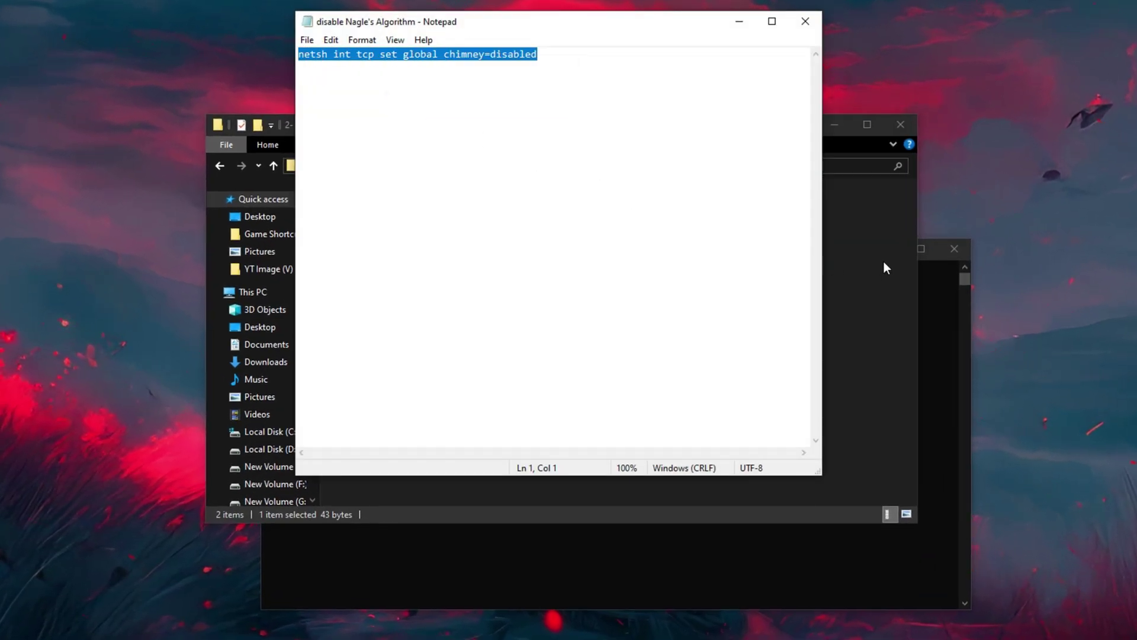
- Run netsh int tcp set global chimney=disabled in the administrator Command Prompt and close the Nagle's Algorithm text file
left_click(960, 308)
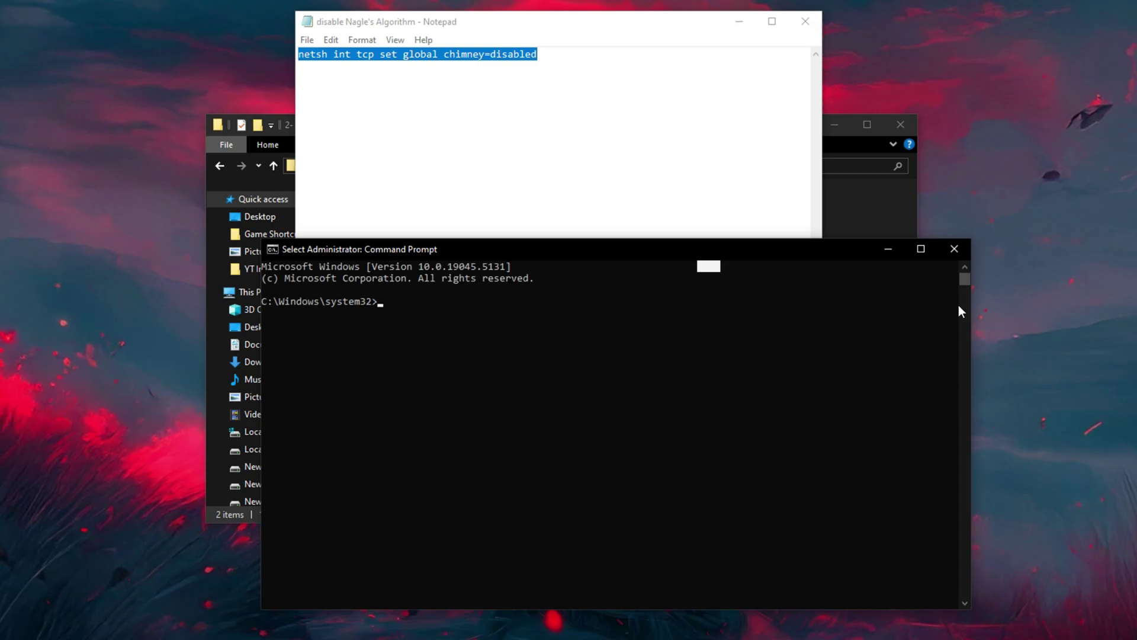
right_click(377, 316)
key("Return")
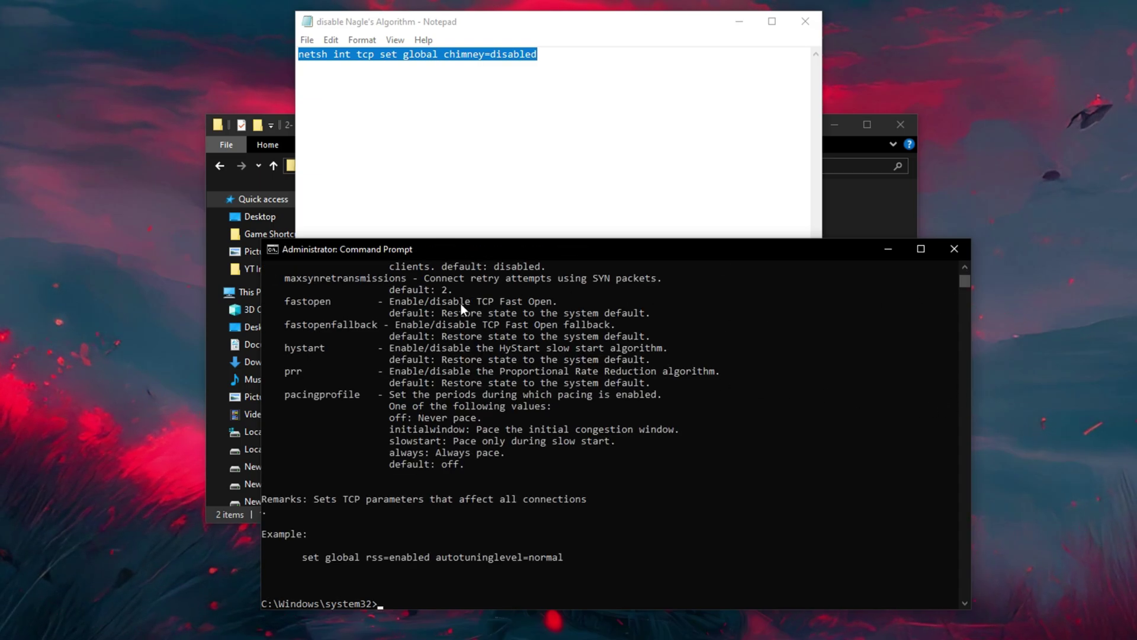
left_click(800, 25)
- Copy the whole command from the disable network autotuning (2) text file and close the file
right_click(424, 226)
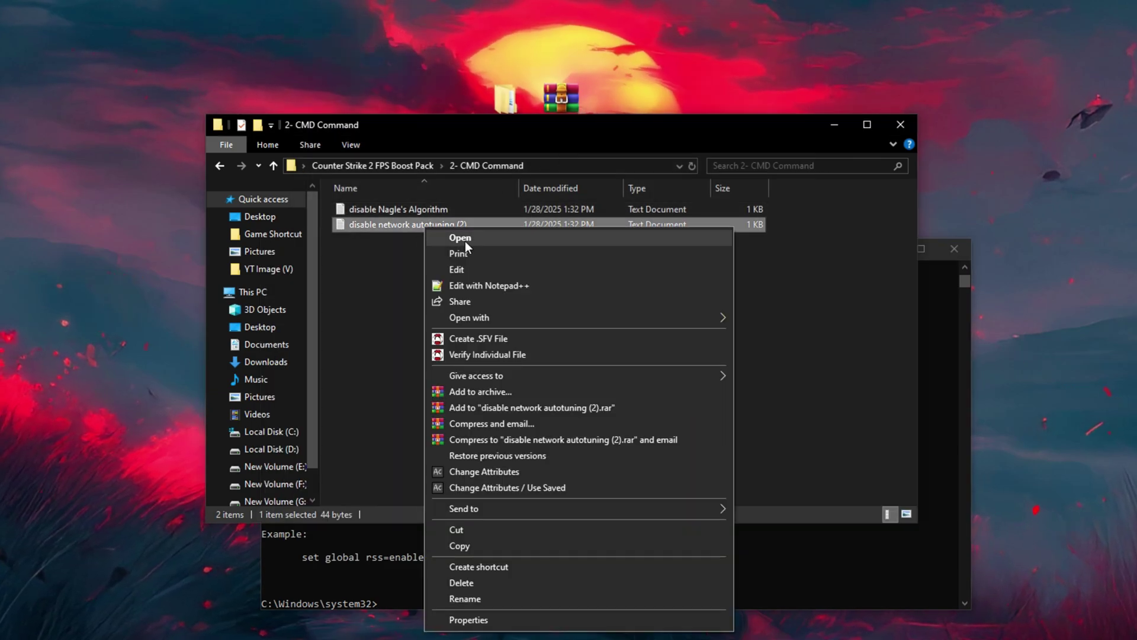
left_click(464, 240)
key("ctrl+a")
right_click(386, 58)
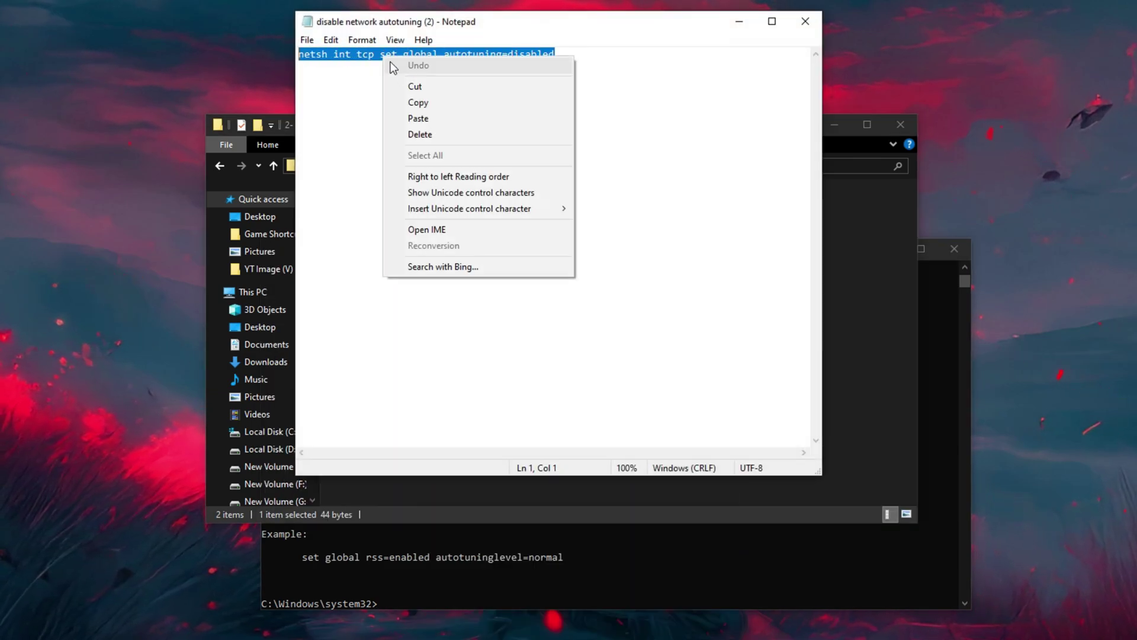
left_click(429, 107)
left_click(805, 22)
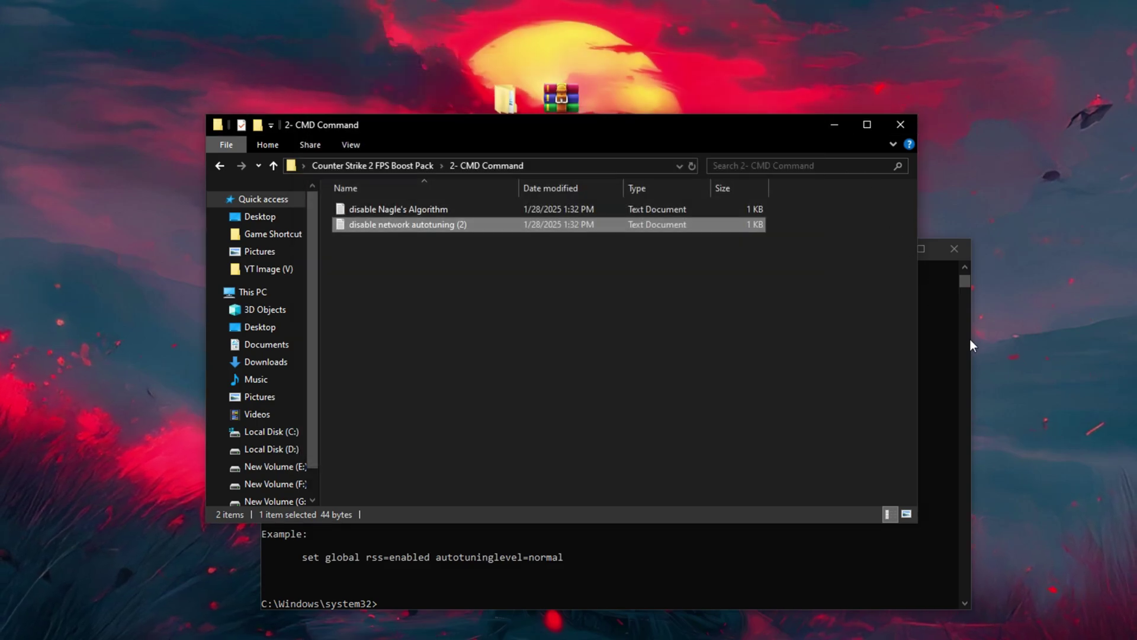
- Run netsh int tcp set global autotuning=disabled in the administrator Command Prompt and close the prompt
left_click(971, 344)
right_click(470, 276)
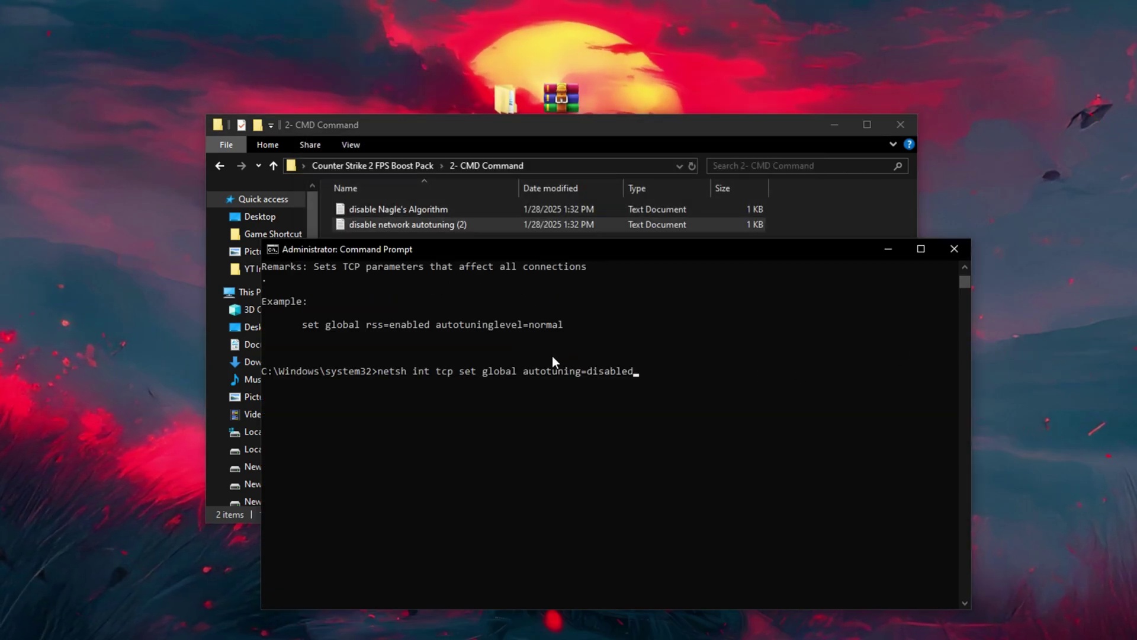
scroll(553, 357, "up", 2)
key("Return")
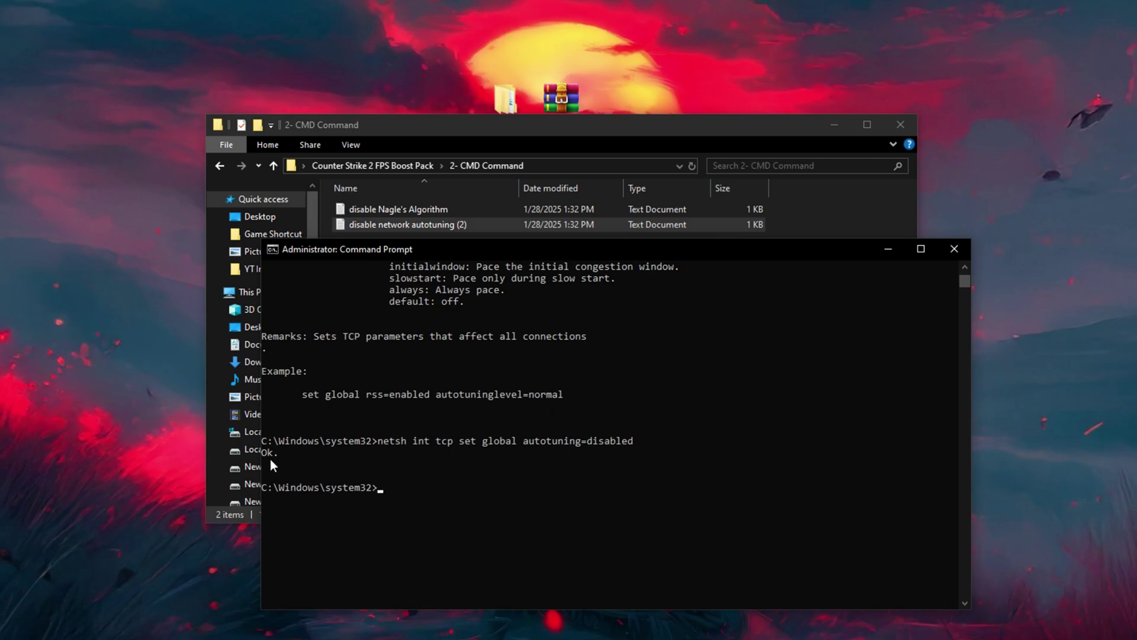
left_click(943, 250)
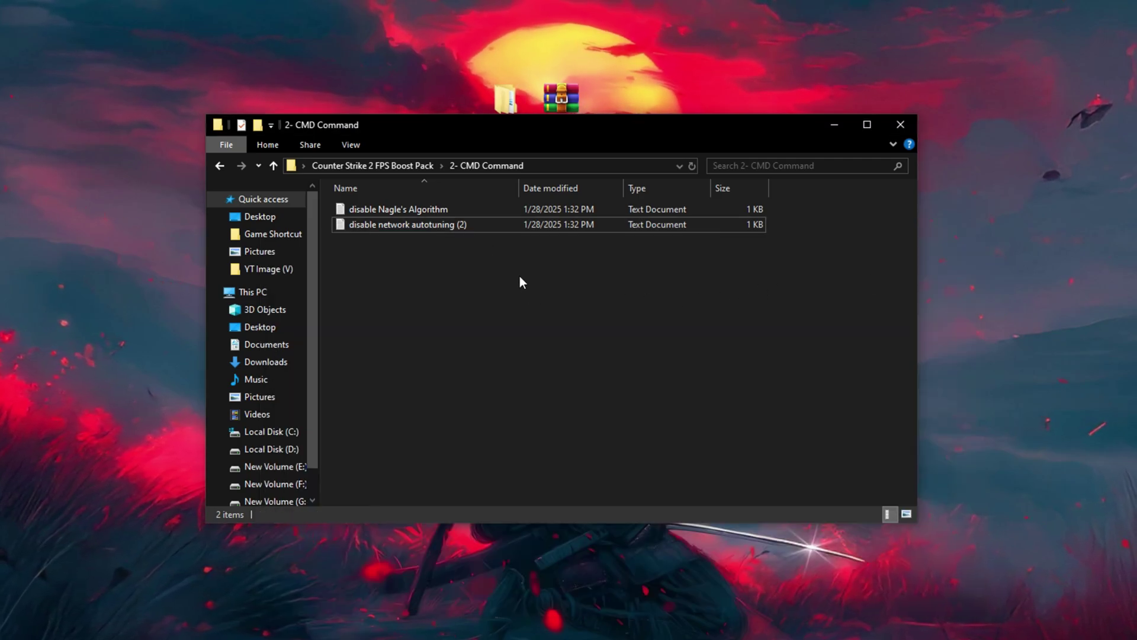
- Open the pack's 3- Software For Gaming folder and launch Game Fire from its shortcut
left_click(373, 170)
right_click(389, 239)
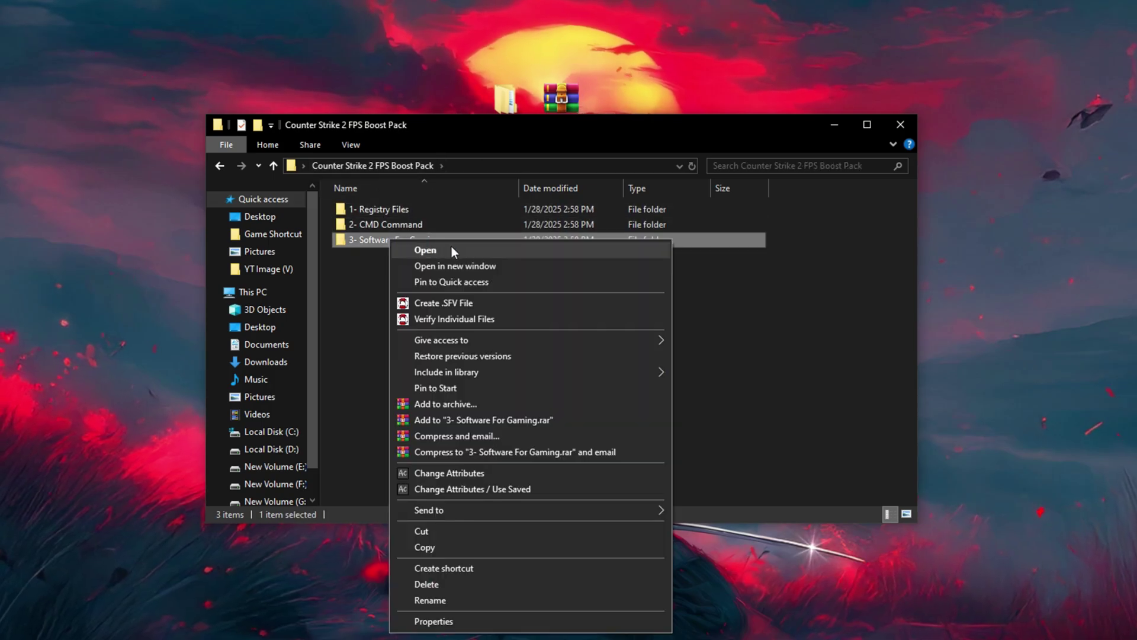
left_click(451, 247)
right_click(376, 214)
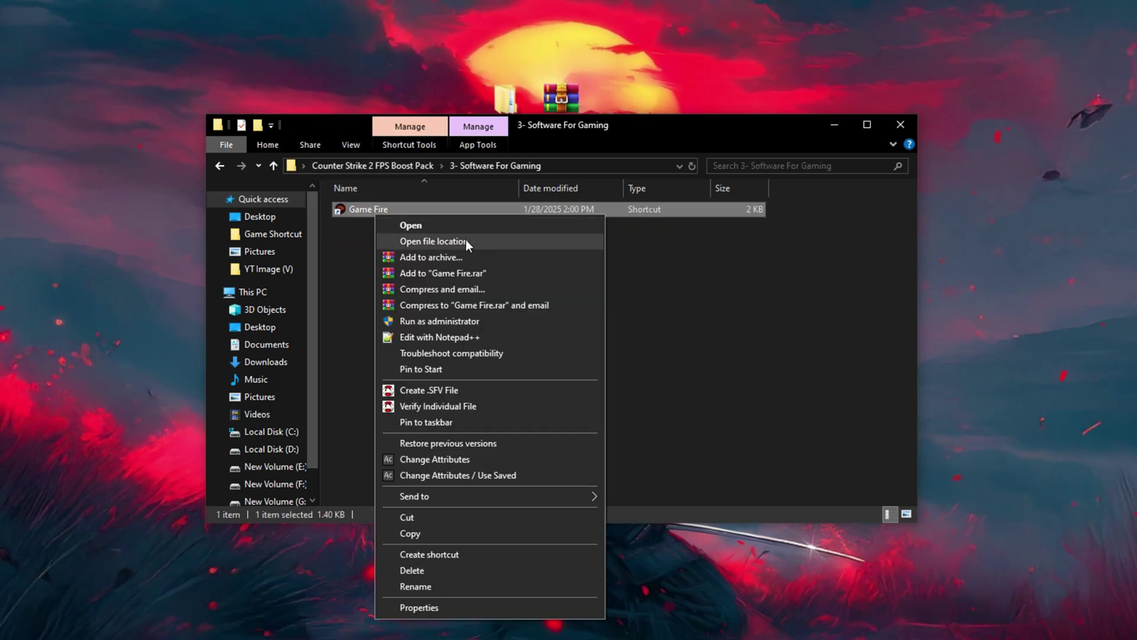
left_click(406, 229)
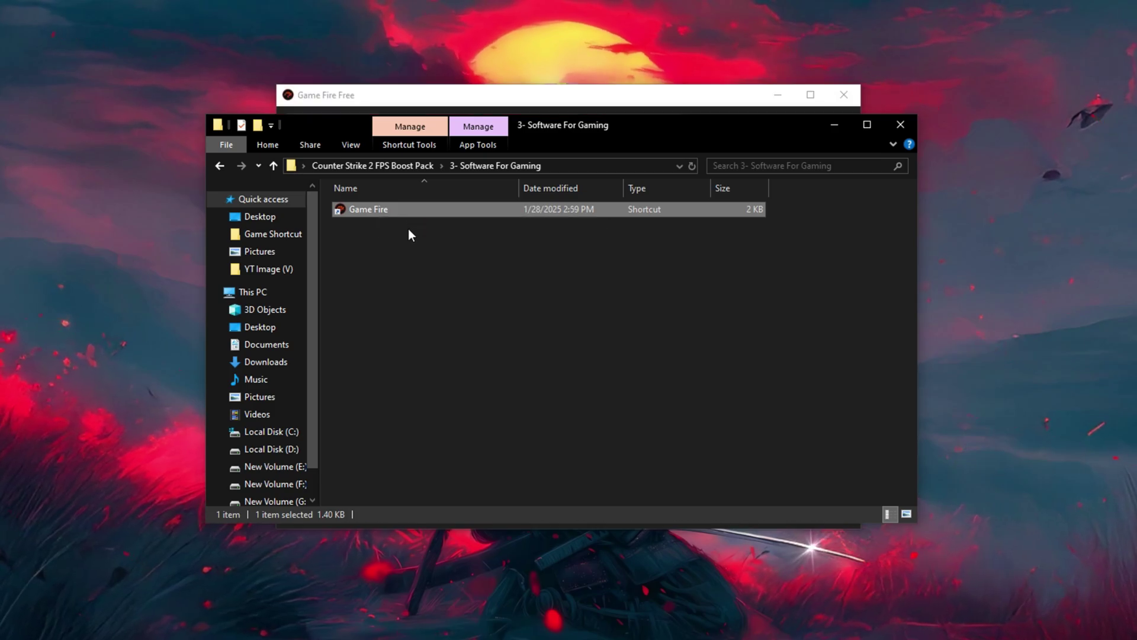
left_click(535, 95)
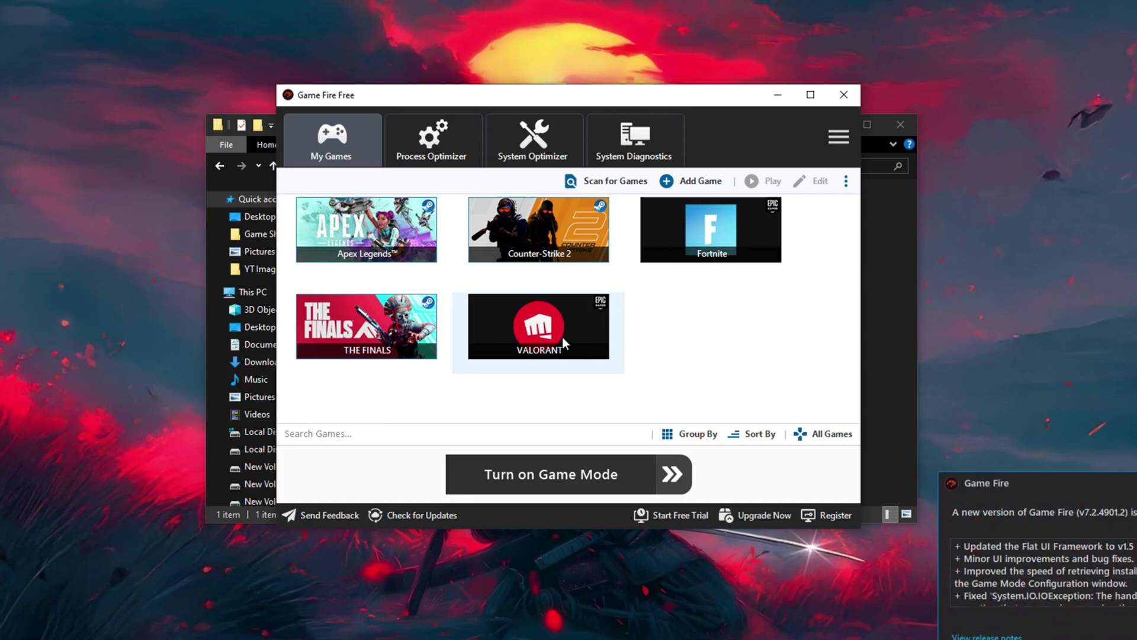
- Select Counter-Strike 2 and turn on Game Mode without changing the process selection, then dismiss the Game Mode report
left_click(542, 244)
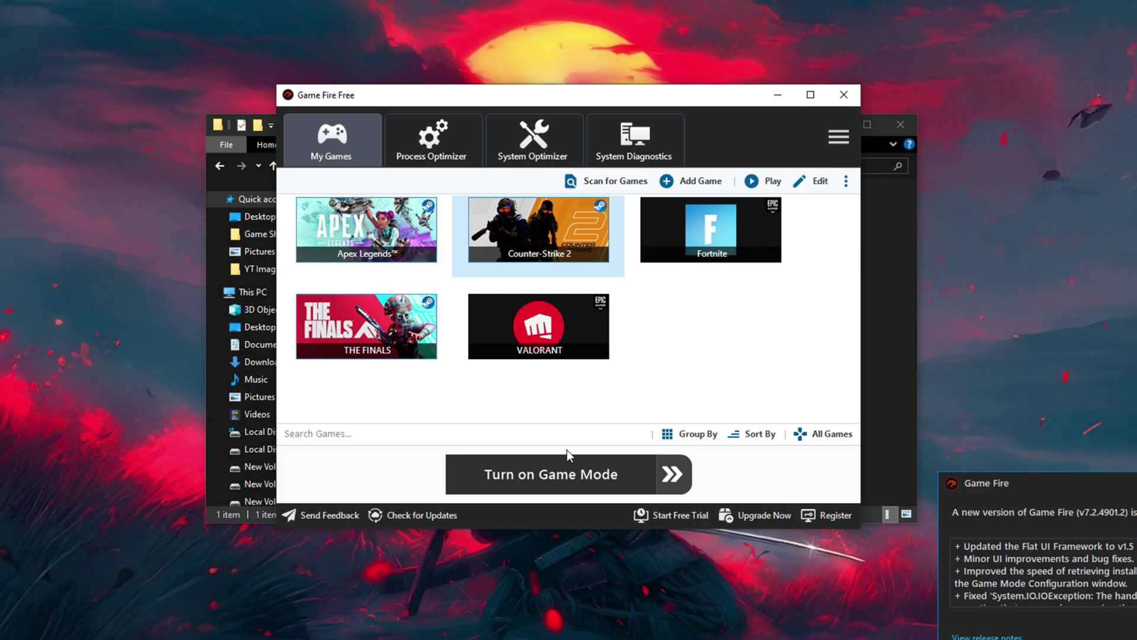
left_click(573, 475)
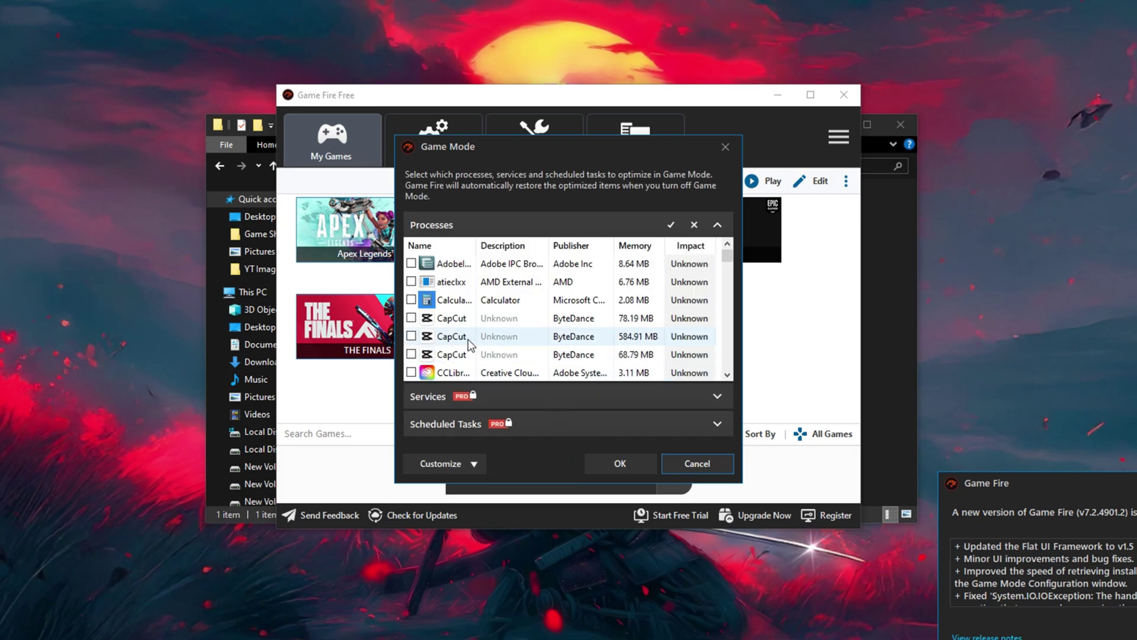
scroll(466, 342, "down", 4)
scroll(466, 342, "up", 2)
scroll(466, 342, "up", 2)
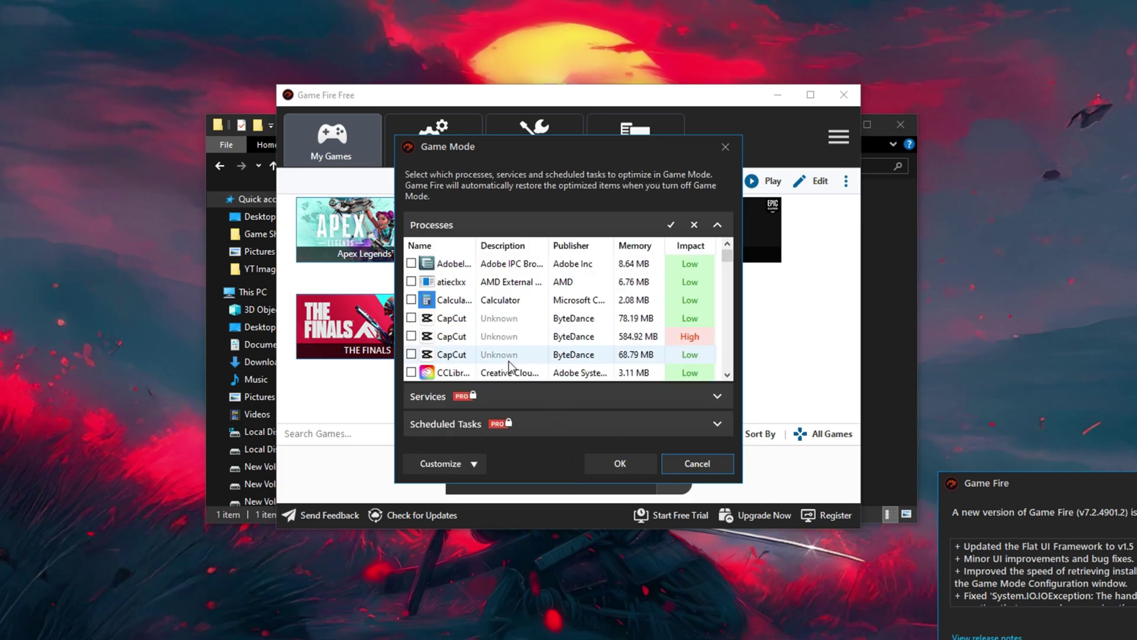
left_click(647, 460)
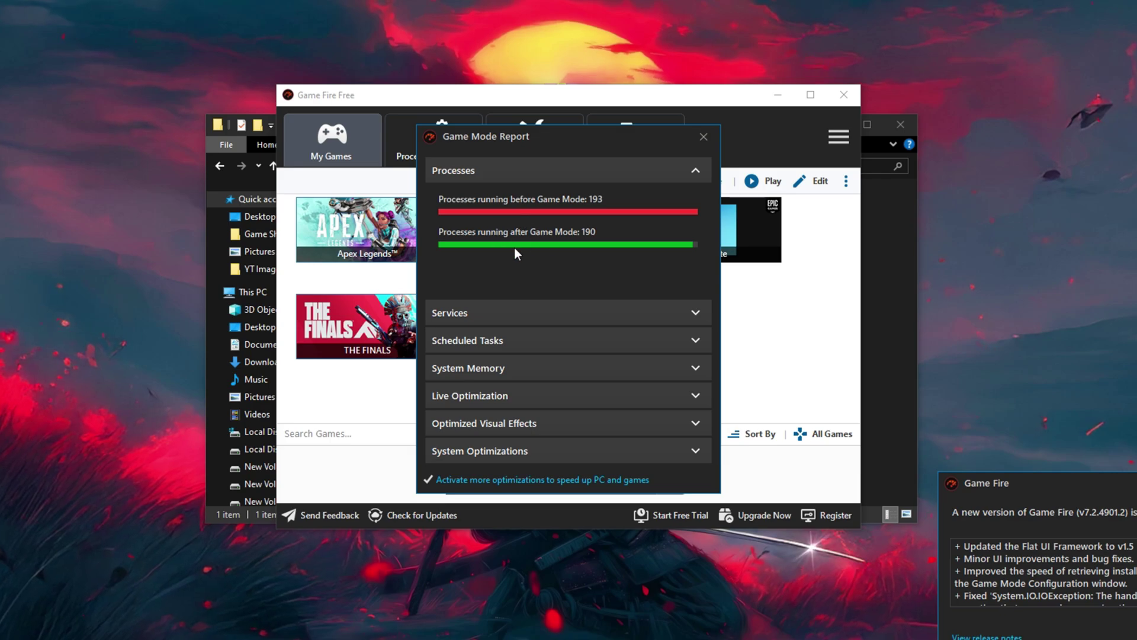
left_click(703, 137)
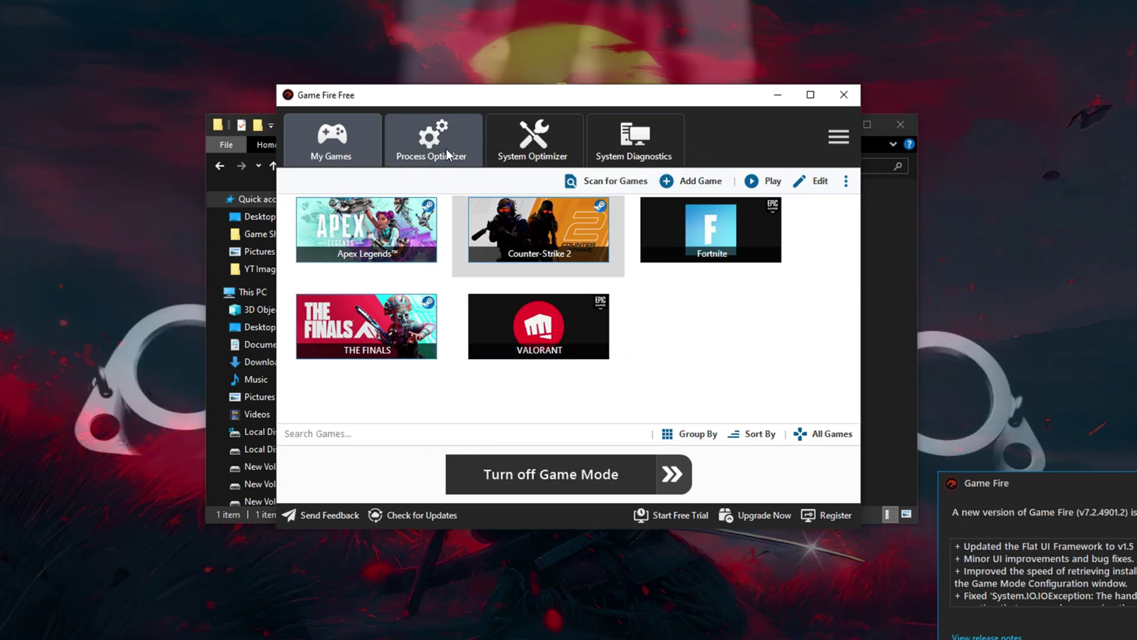
- End the Discord process in the Process Optimizer, confirming its termination
left_click(446, 148)
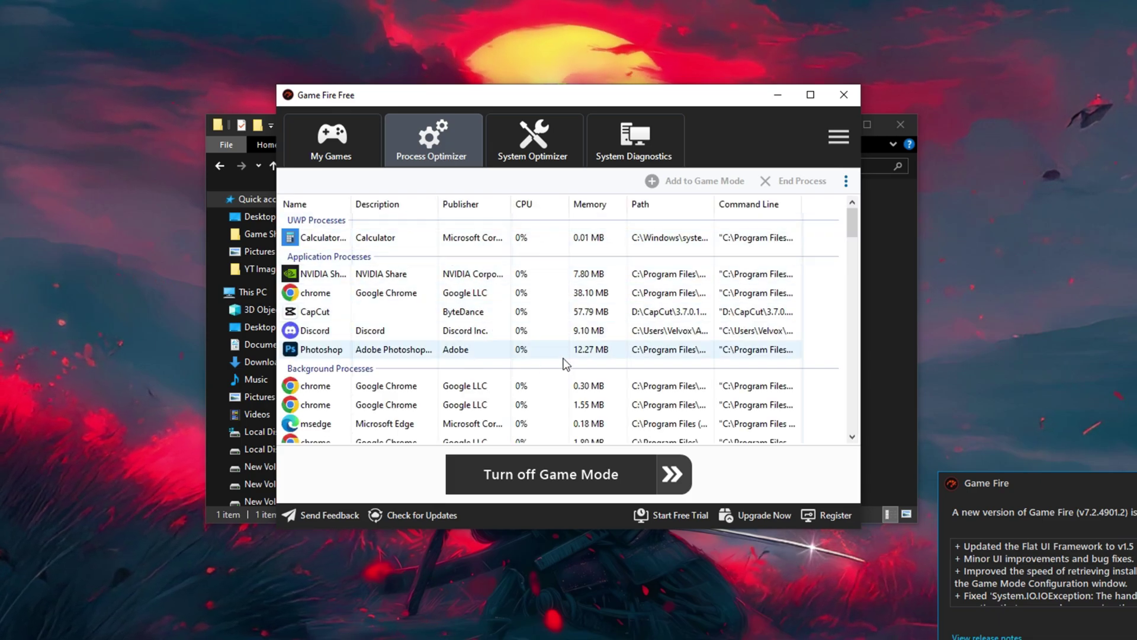
scroll(489, 320, "down", 2)
scroll(477, 332, "up", 1)
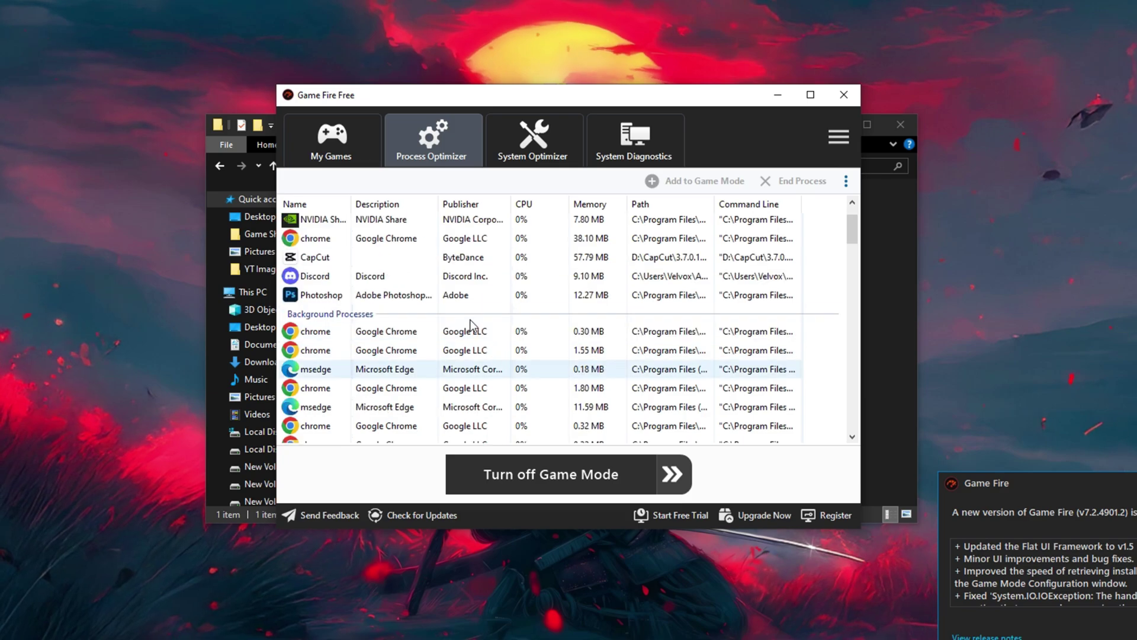
left_click(533, 277)
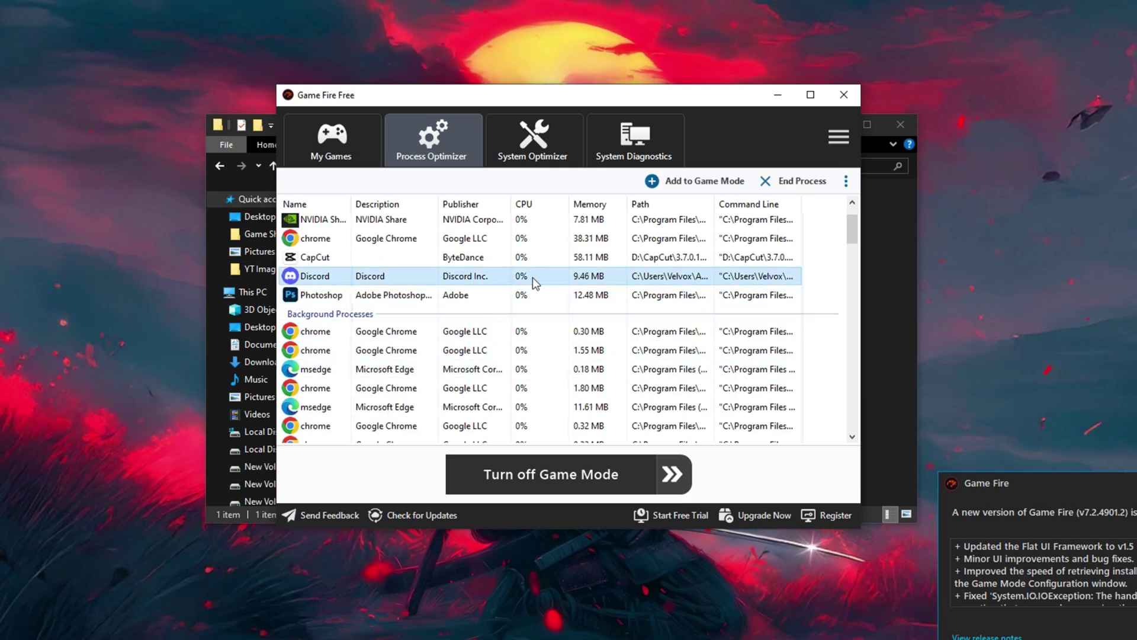
left_click(789, 183)
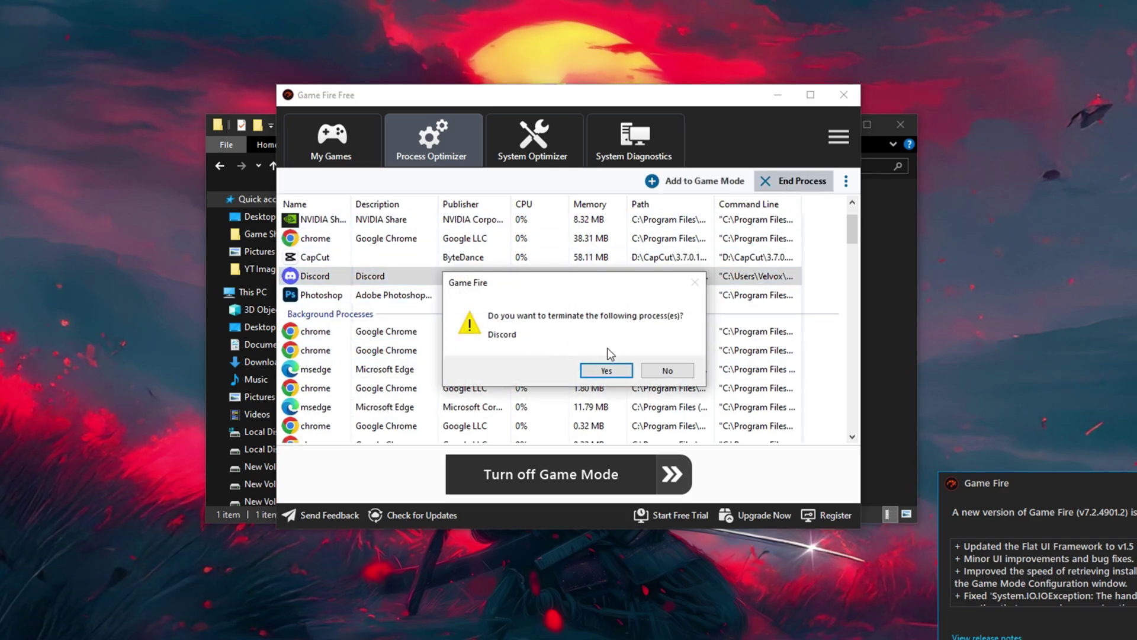
left_click(606, 371)
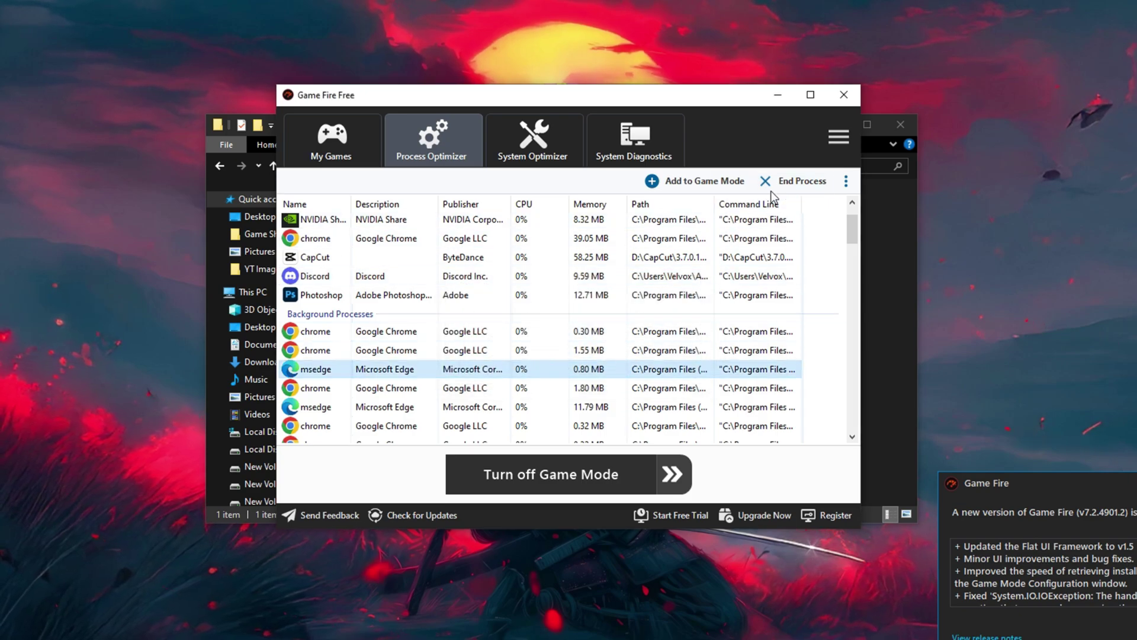
- End two msedge background processes, the selected one and another near the end of the process list, confirming each termination
left_click(771, 187)
left_click(618, 369)
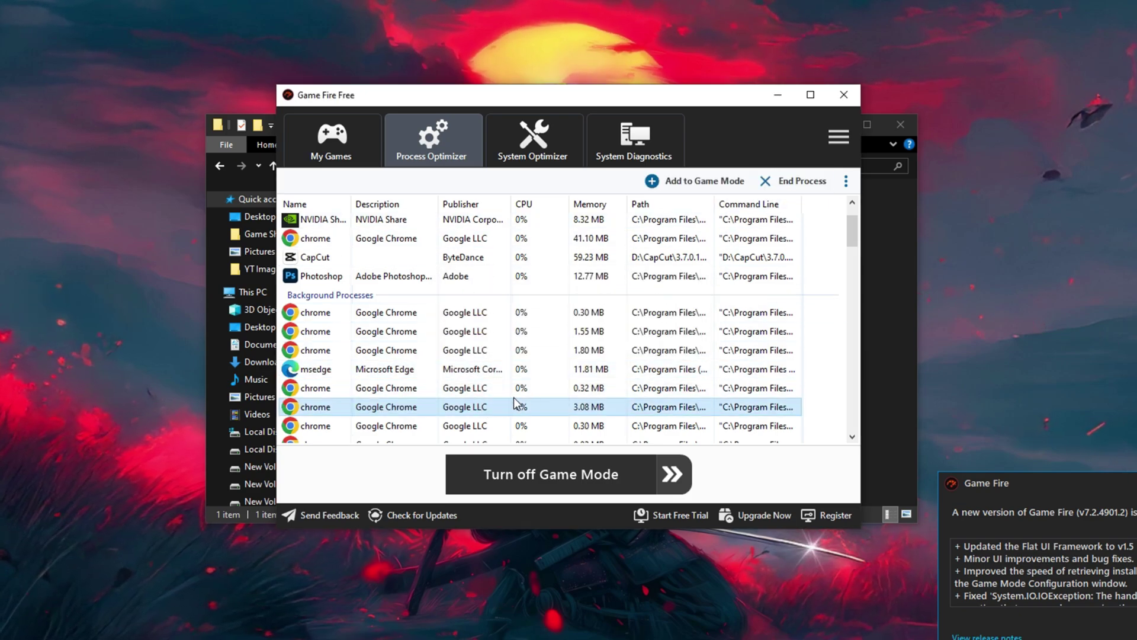
scroll(520, 371, "down", 1)
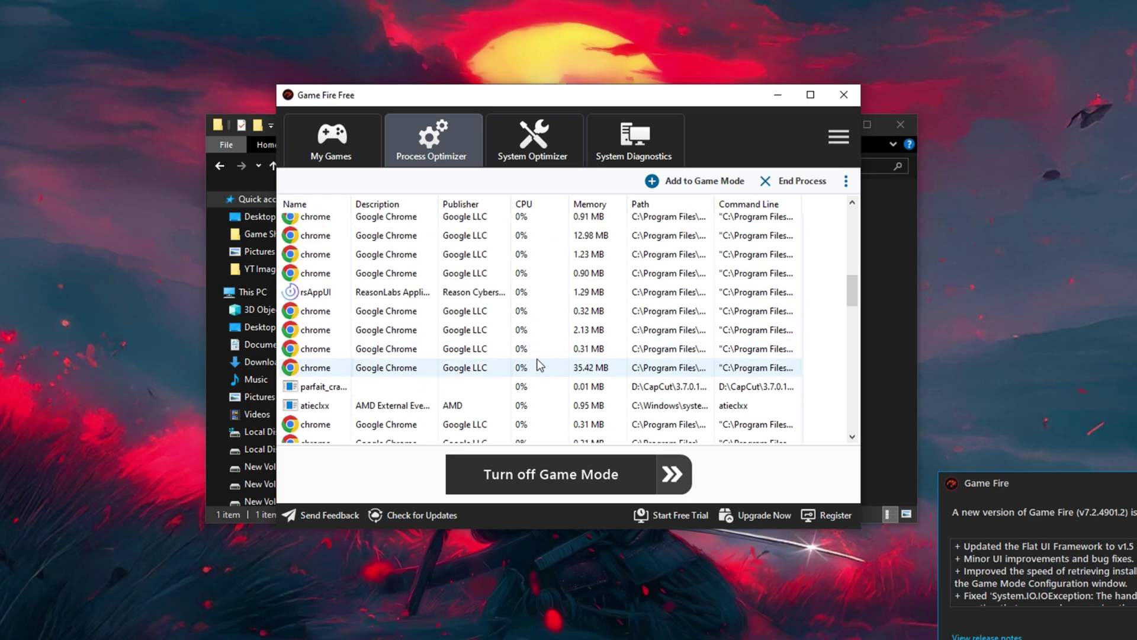
scroll(535, 344, "down", 3)
scroll(525, 367, "down", 5)
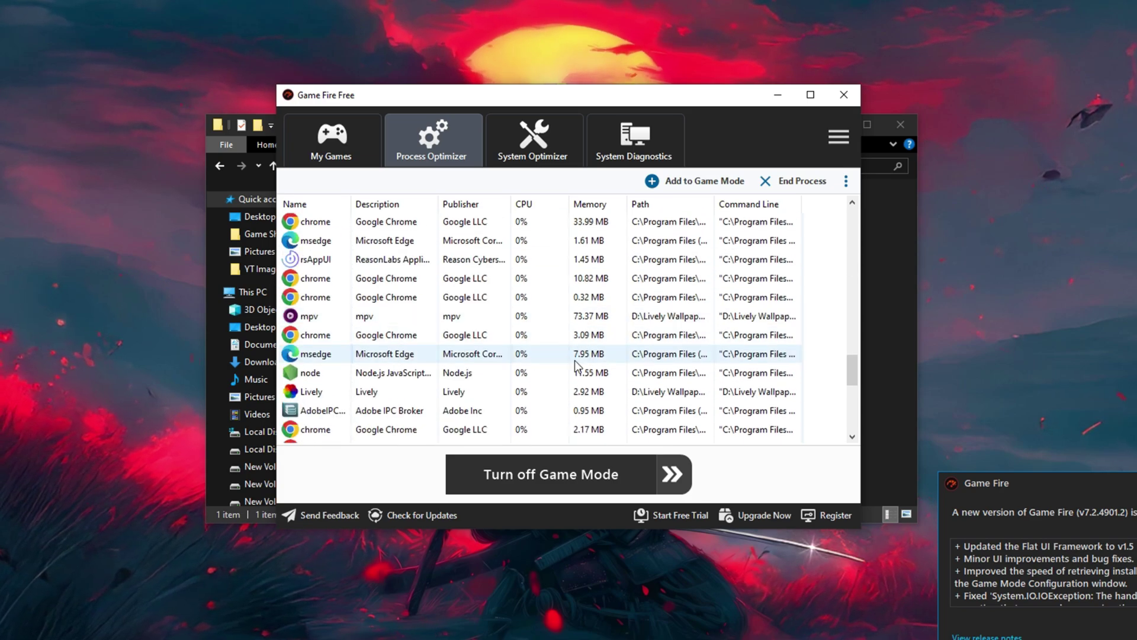
left_click(508, 362)
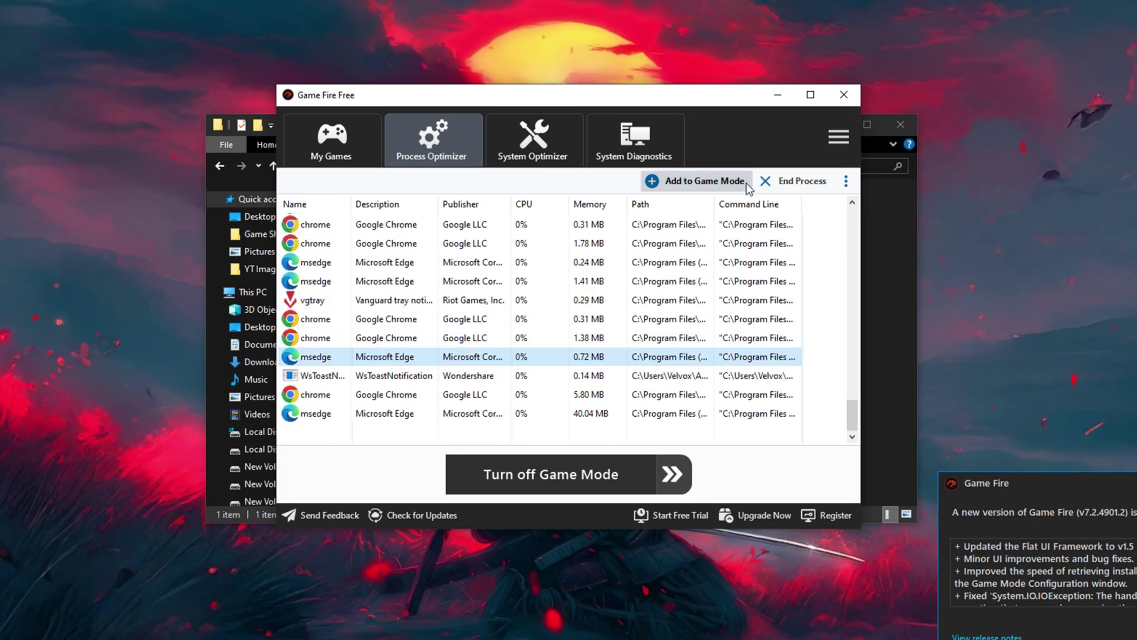
left_click(793, 180)
left_click(616, 373)
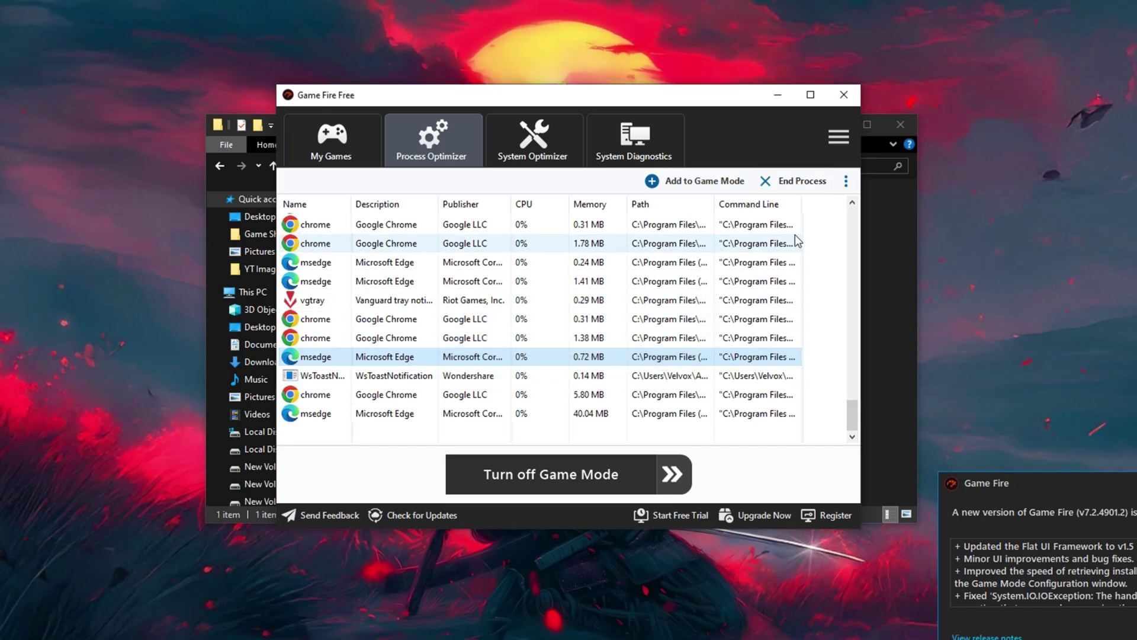
- Refresh the Process Optimizer's process list, then switch to the System Optimizer
left_click(845, 183)
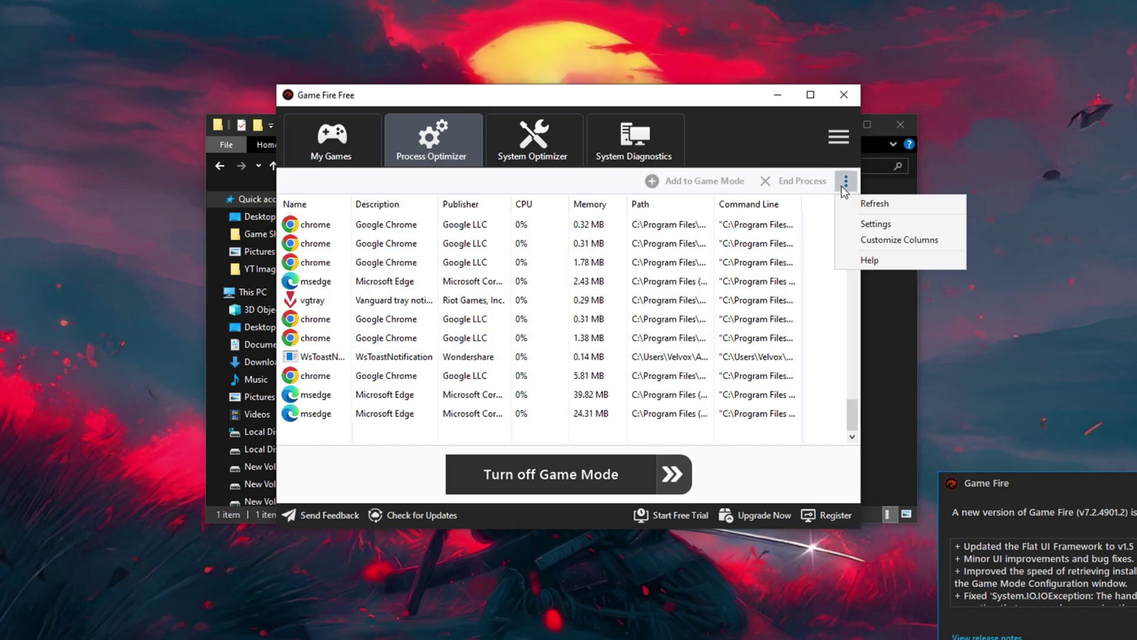
left_click(862, 203)
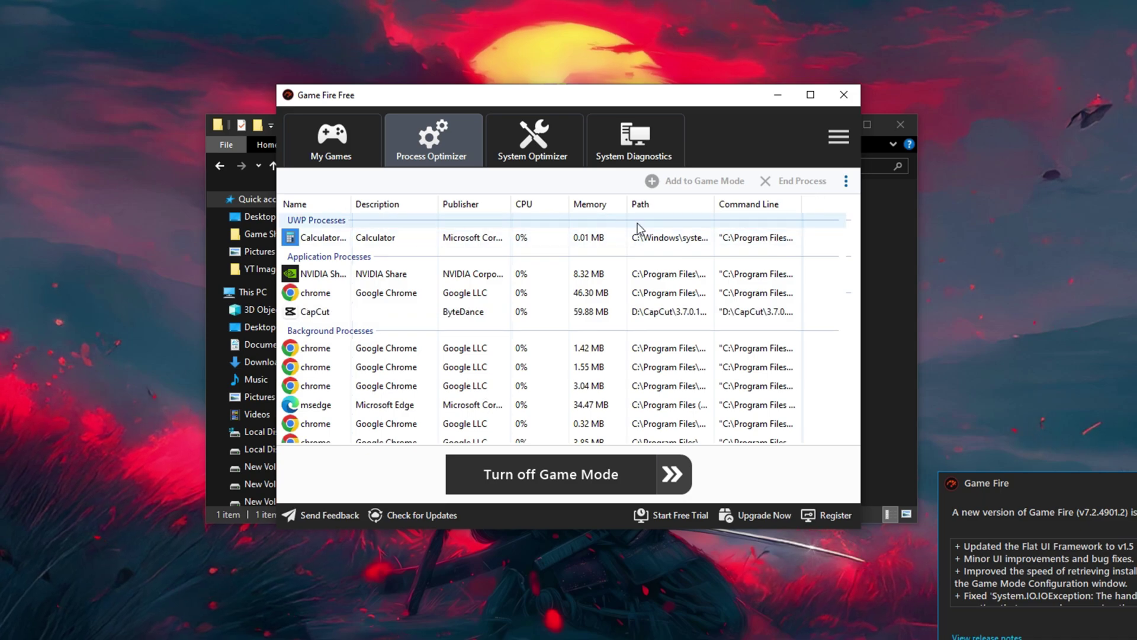
left_click(542, 155)
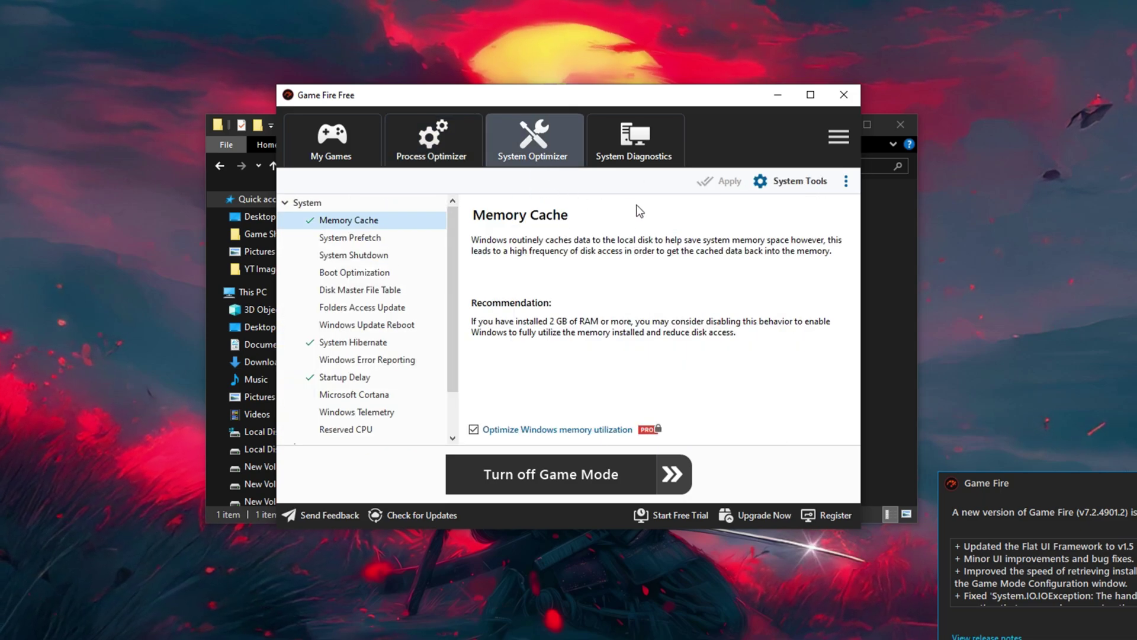
- Open Windows Performance Options from the System Optimizer's system tools and move its window over Game Fire
left_click(845, 182)
left_click(822, 183)
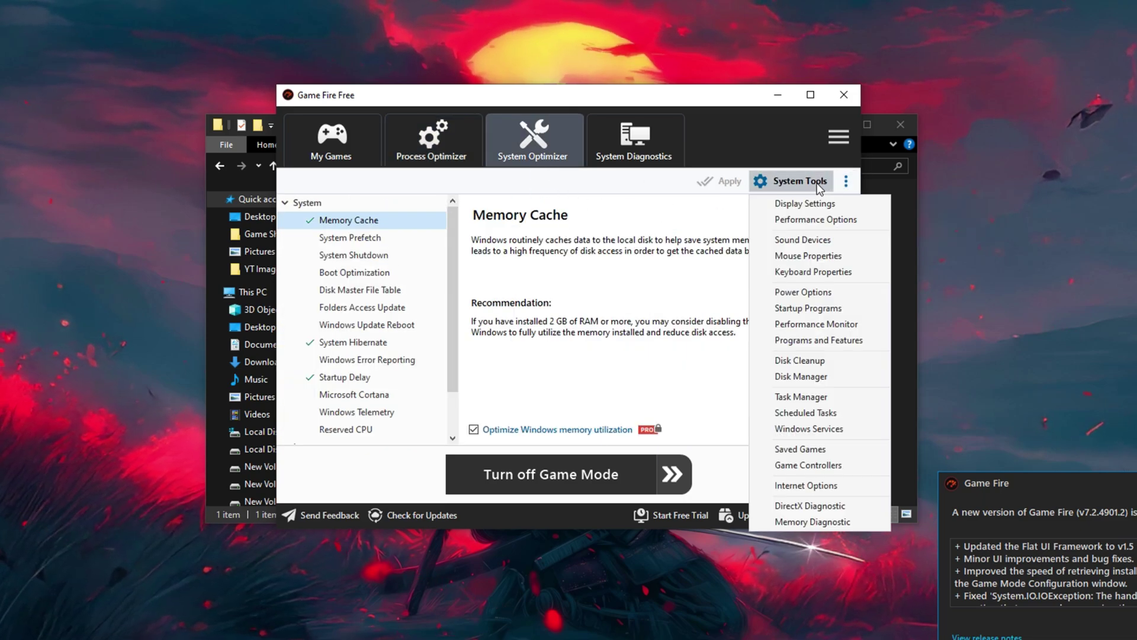
left_click(802, 218)
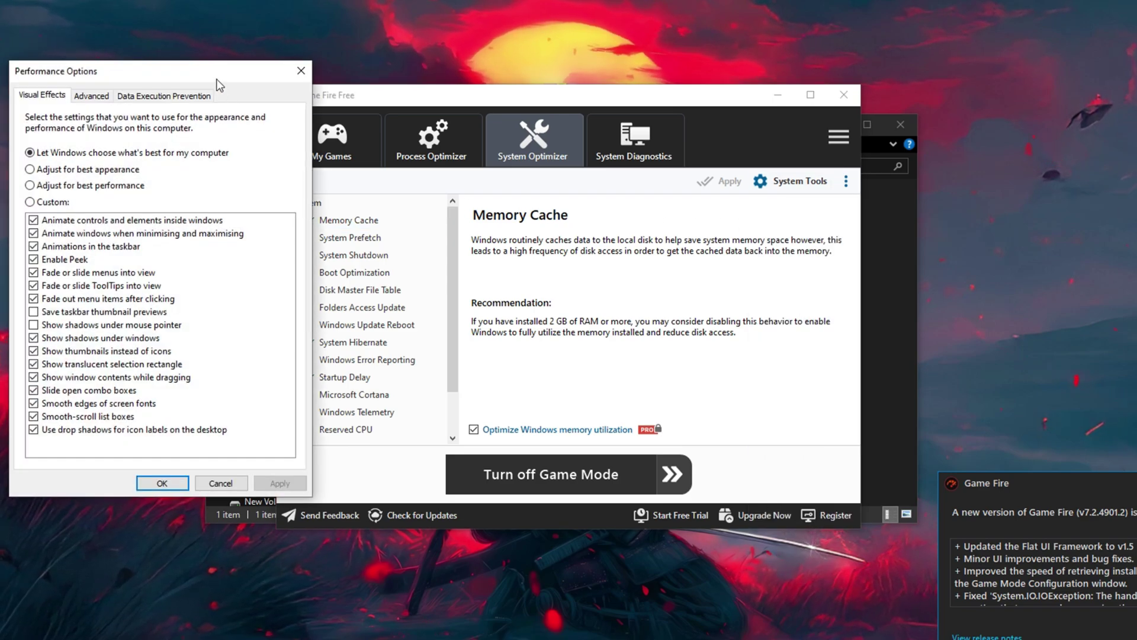
left_click_drag(216, 79, 657, 118)
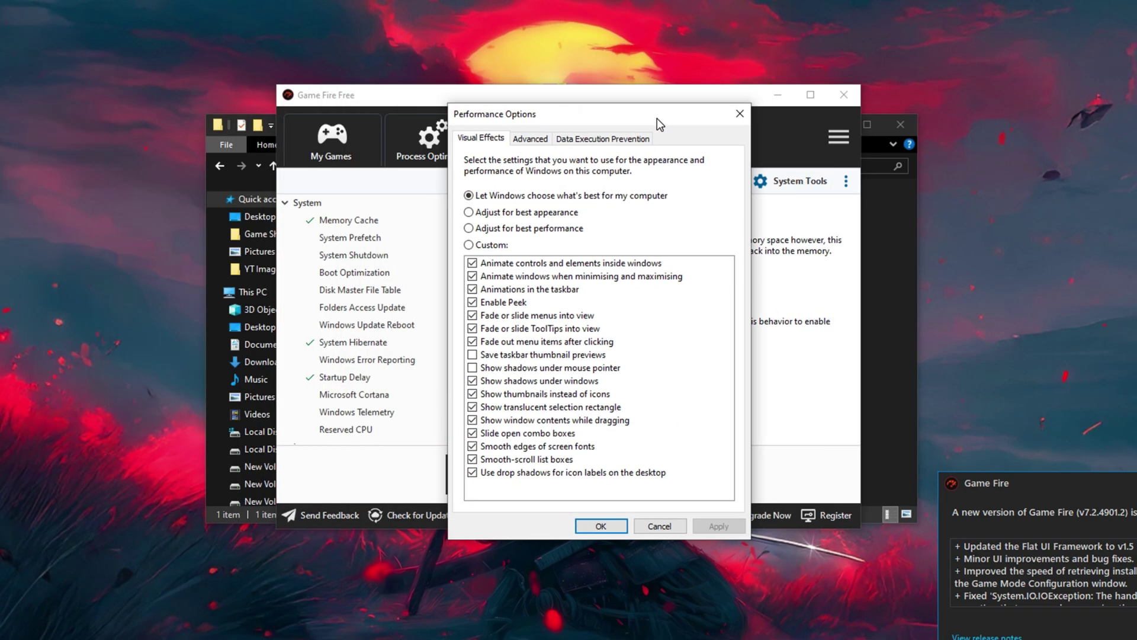
- Turn off every visual effect except Smooth edges of screen fonts, then apply and close Performance Options
left_click(472, 263)
left_click(473, 276)
left_click(472, 289)
left_click(472, 302)
left_click(472, 315)
left_click(472, 328)
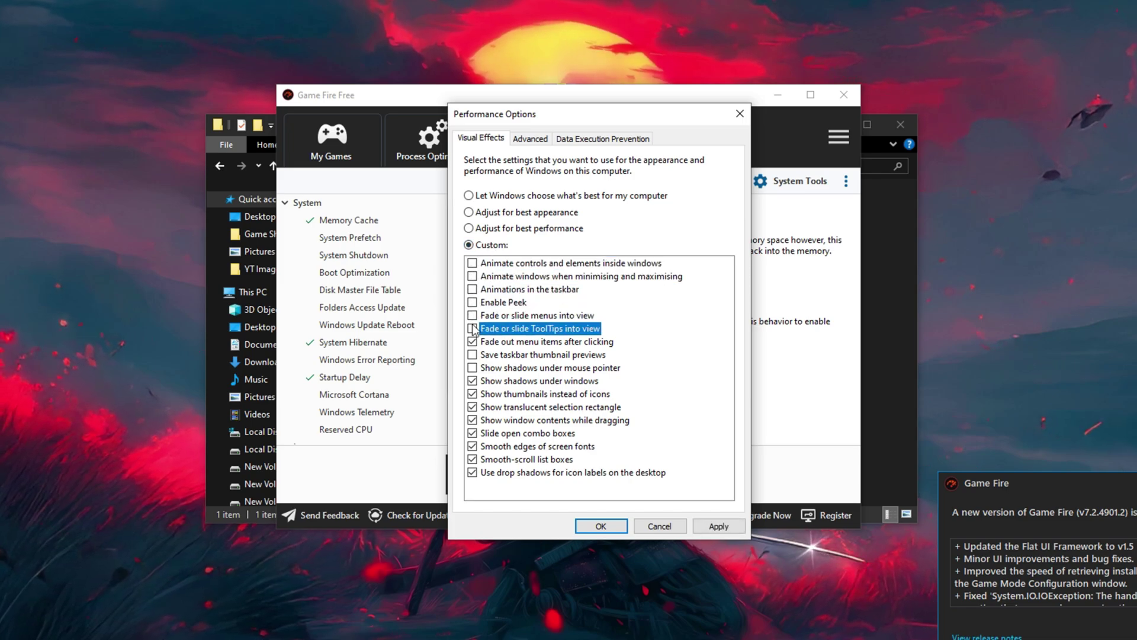
left_click(472, 341)
left_click(473, 380)
left_click(473, 394)
left_click(472, 407)
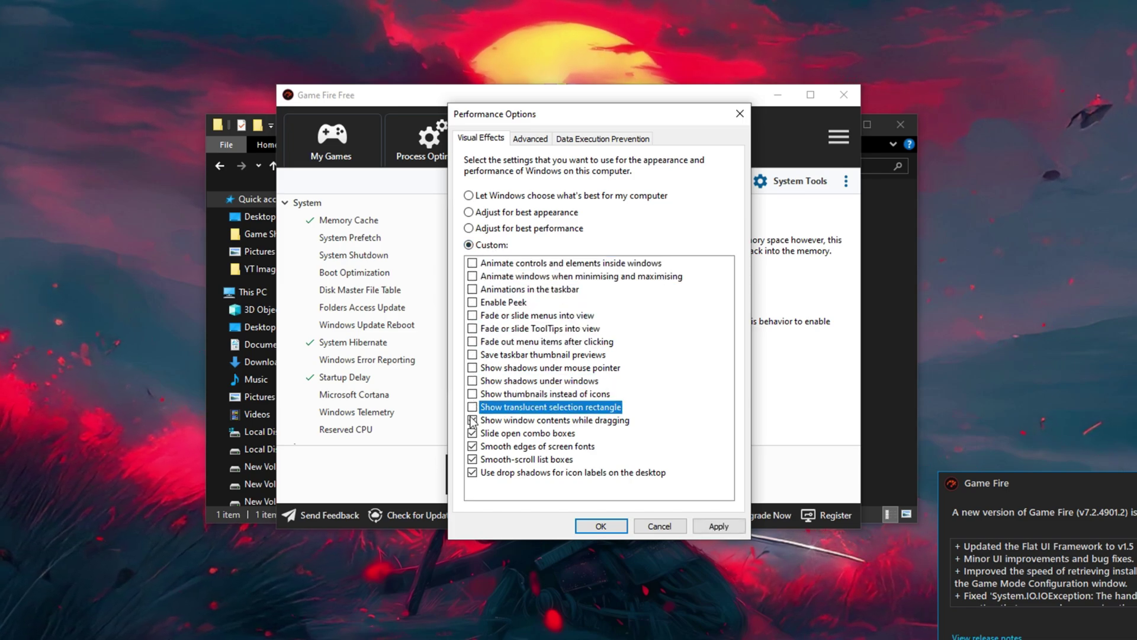
left_click(473, 419)
left_click(473, 446)
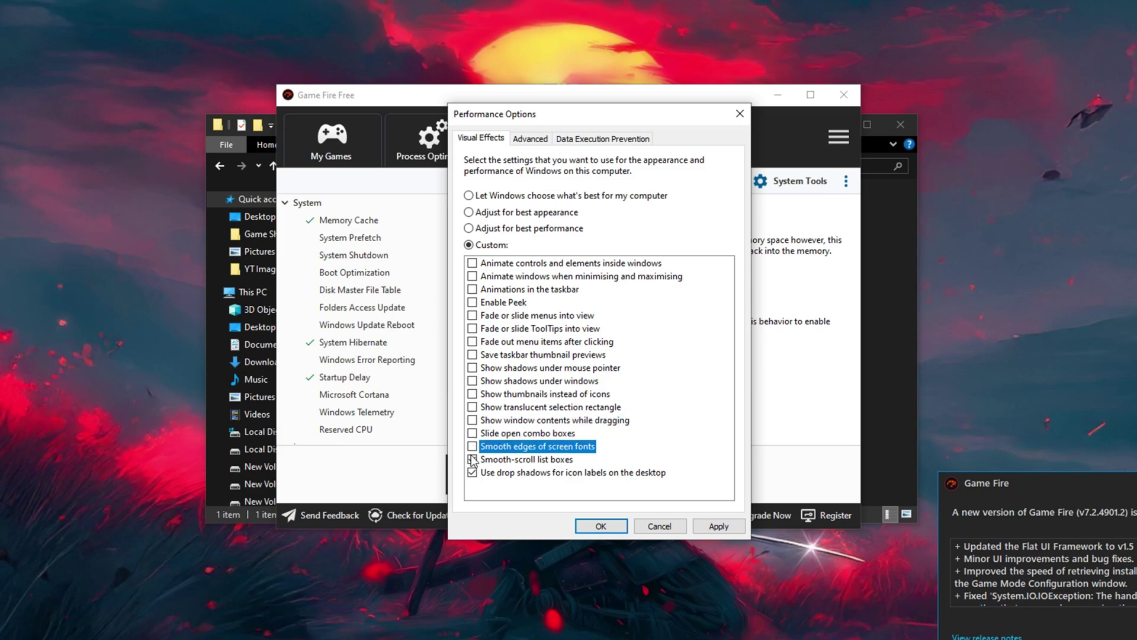
left_click(473, 459)
left_click(472, 472)
left_click(473, 446)
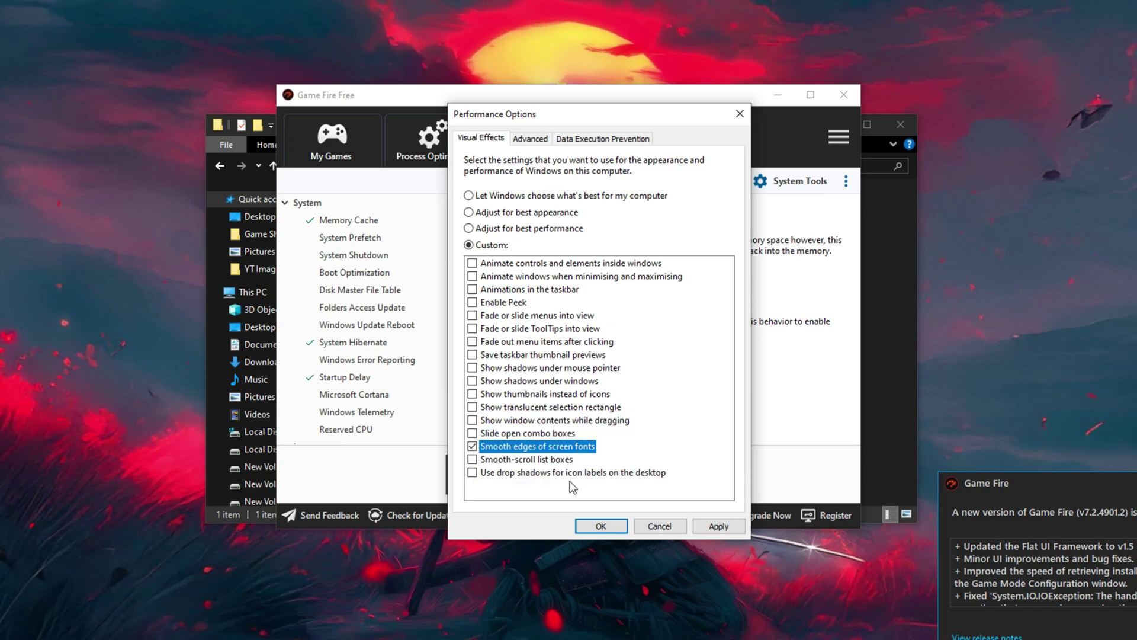
left_click(720, 529)
left_click(600, 526)
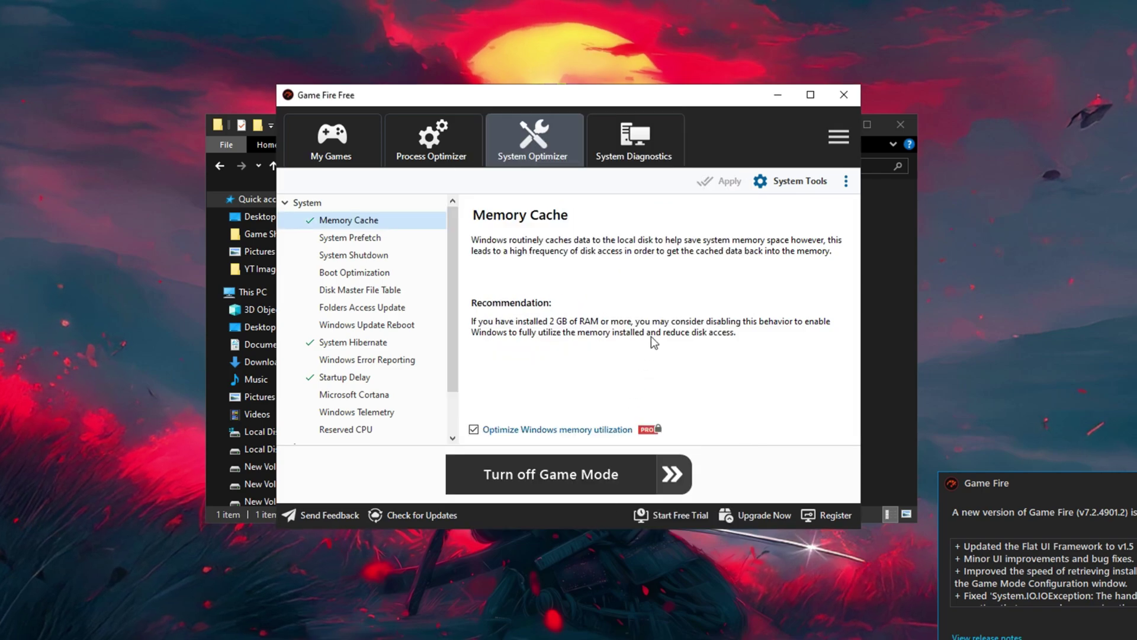
- Run Disk Cleanup on drive C: with Recycle Bin, Temporary files and Thumbnails among the ticked items, confirming the deletion
left_click(821, 180)
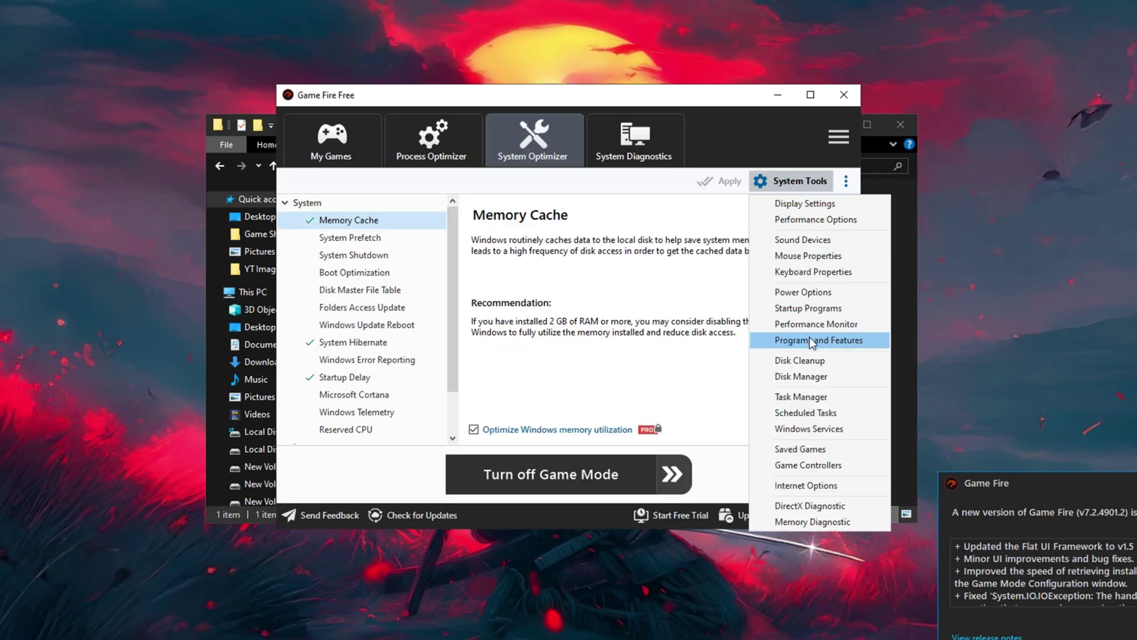
left_click(809, 361)
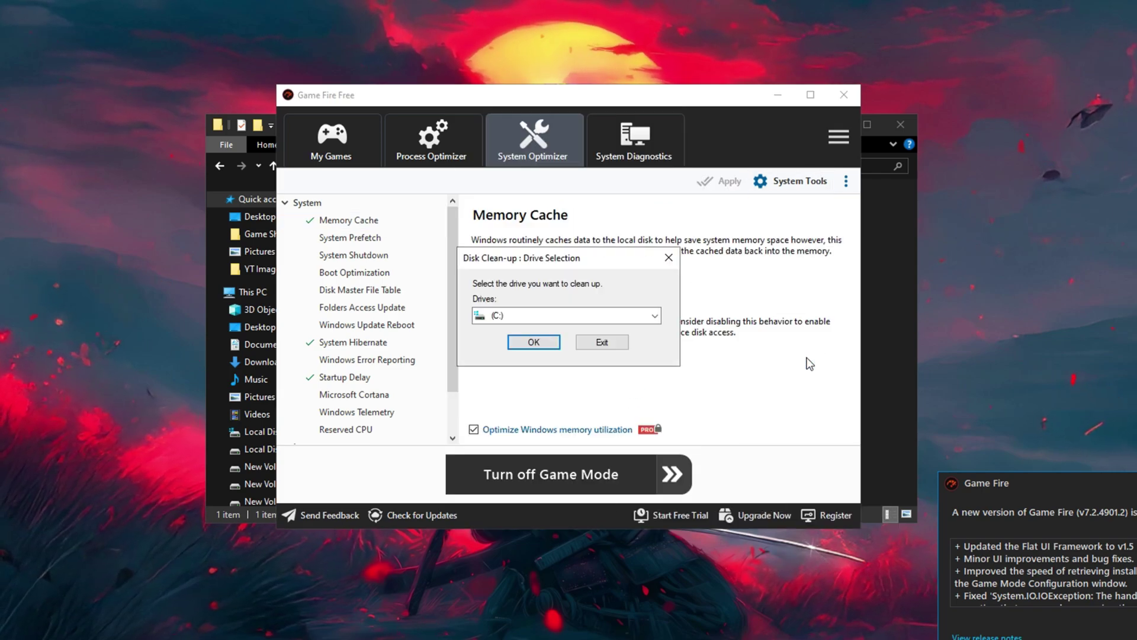
left_click(583, 315)
left_click(533, 327)
left_click(533, 342)
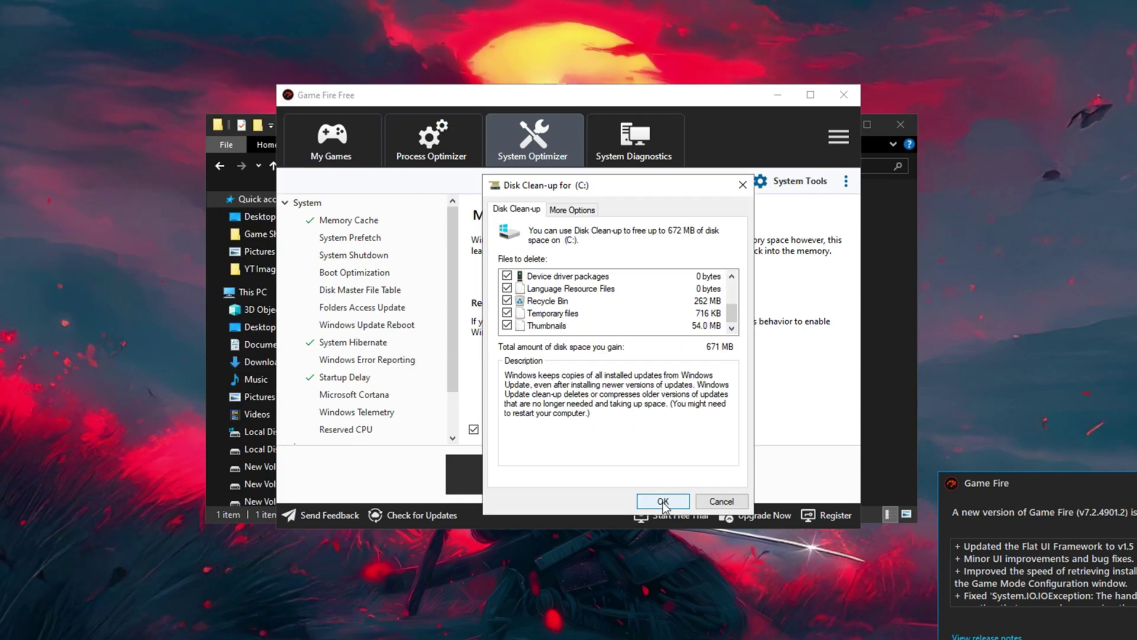
left_click(664, 502)
left_click(589, 323)
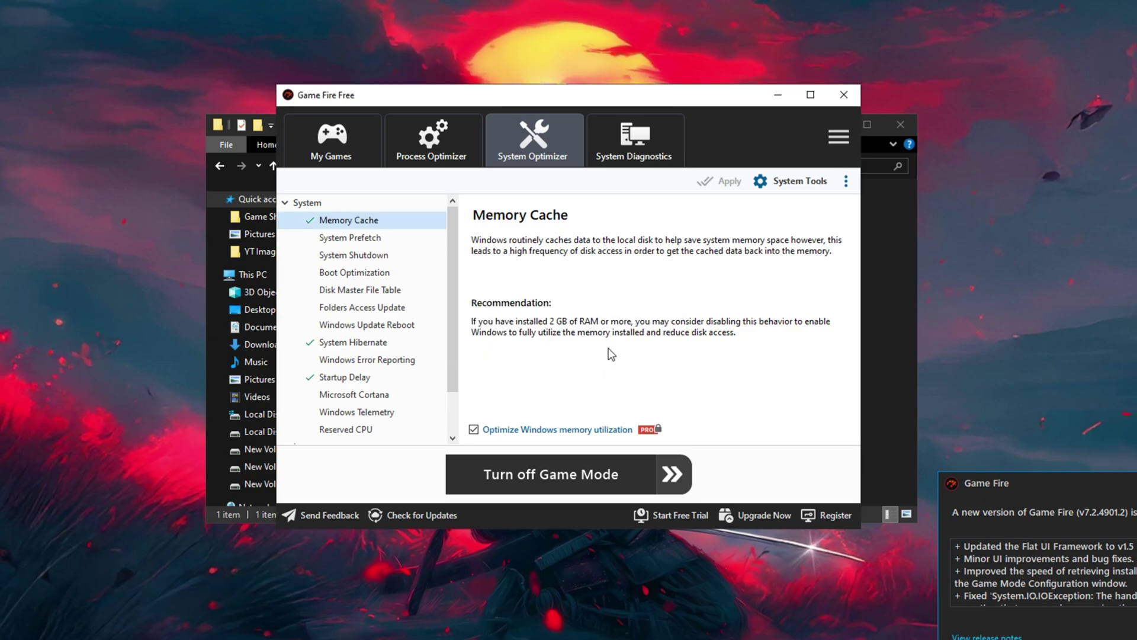
- Open Windows Services from the system tools and bring up the properties of the Windows Search service
left_click(797, 180)
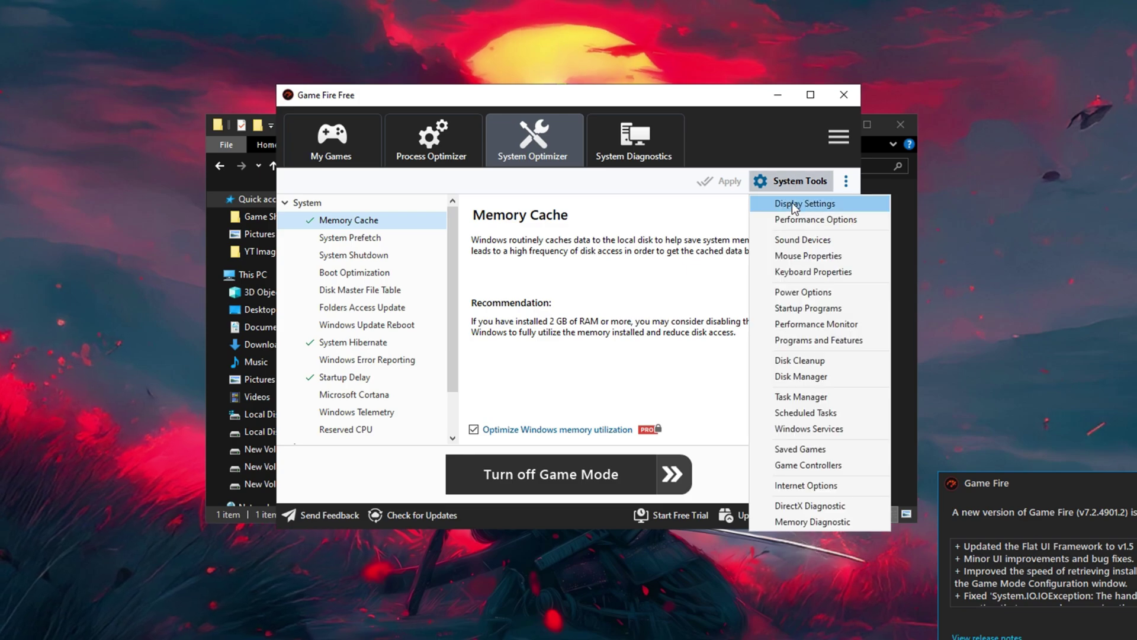
left_click(792, 430)
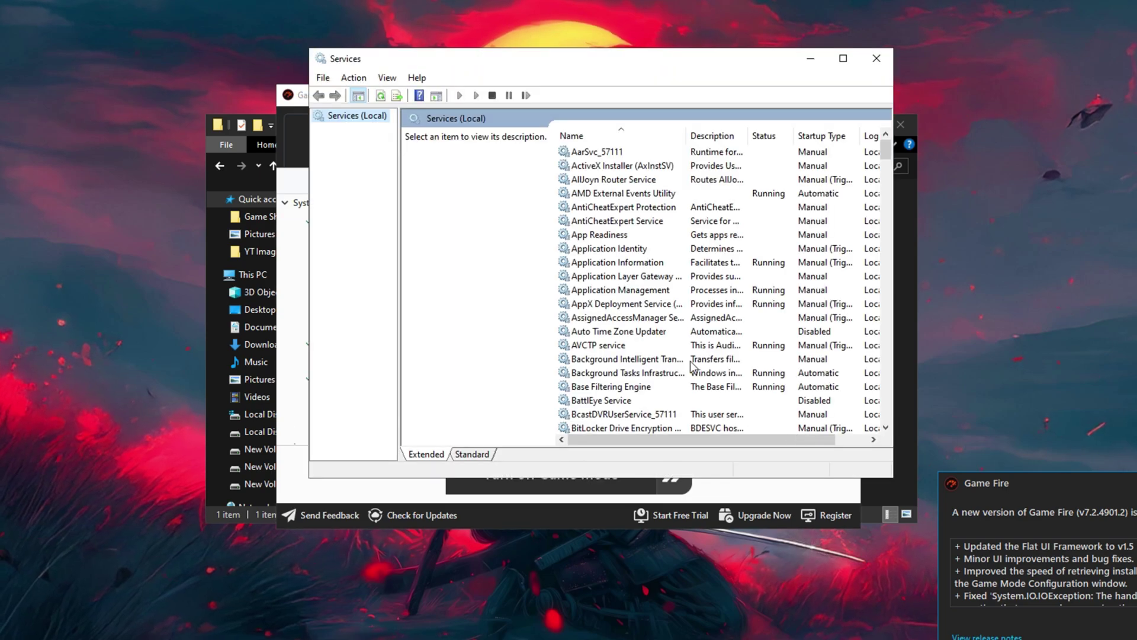
left_click(686, 318)
scroll(680, 329, "down", 13)
scroll(678, 339, "down", 20)
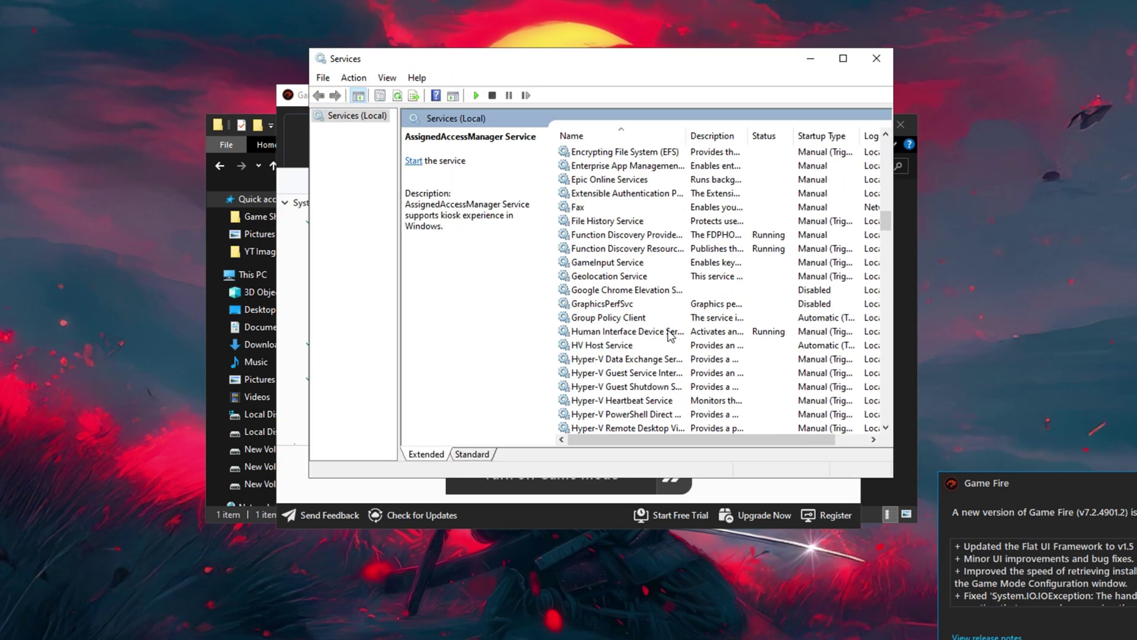
scroll(654, 334, "down", 20)
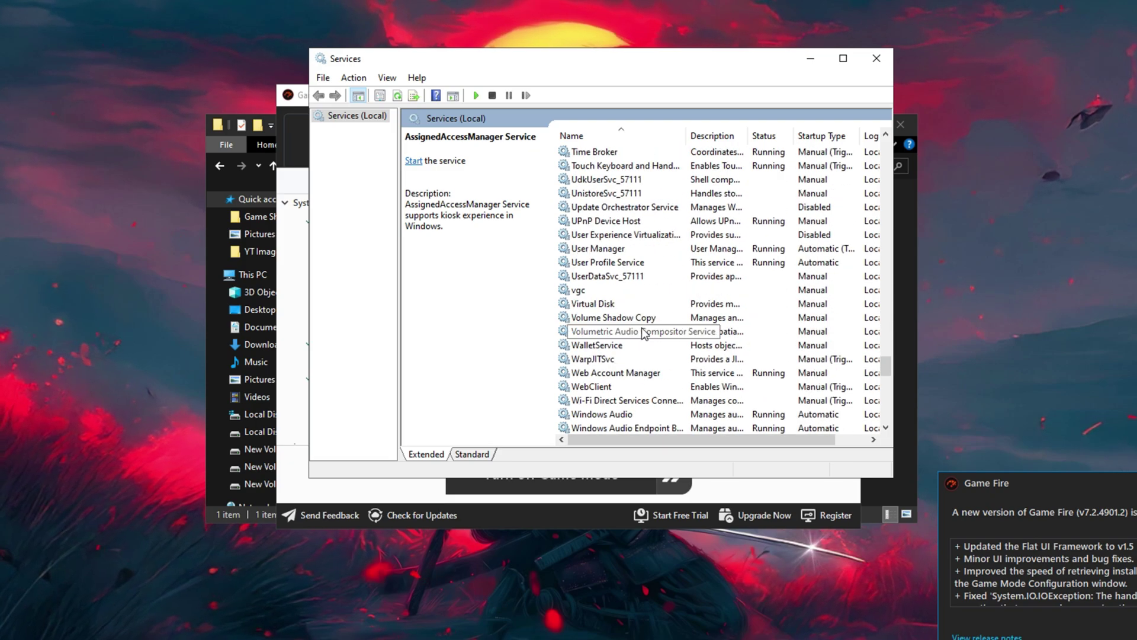
scroll(644, 334, "down", 2)
scroll(638, 338, "down", 5)
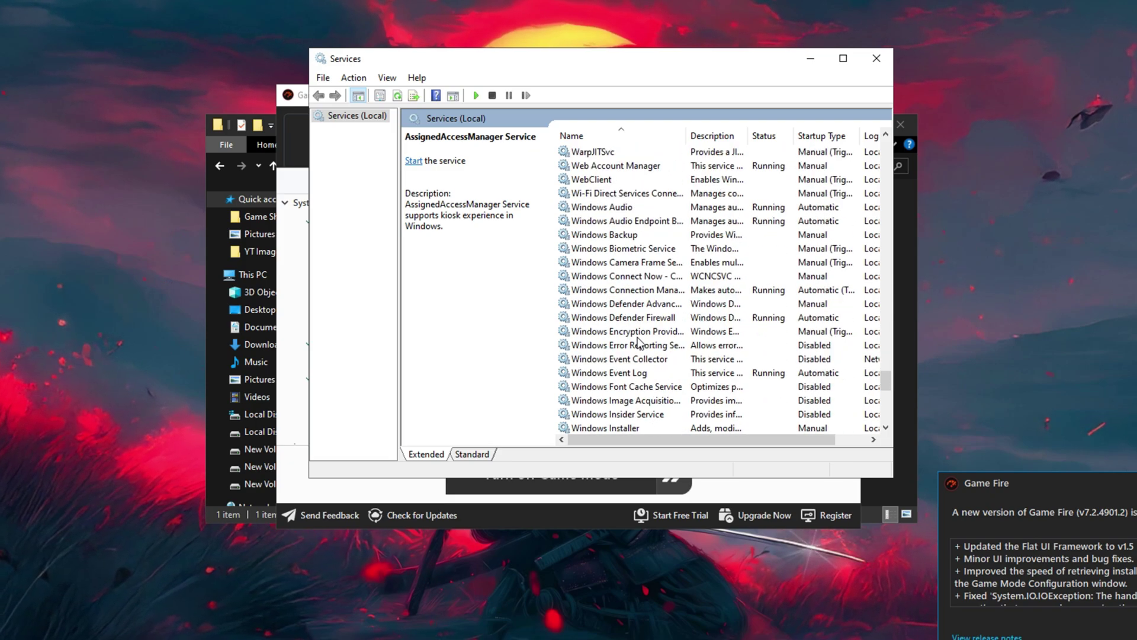
scroll(631, 346, "down", 5)
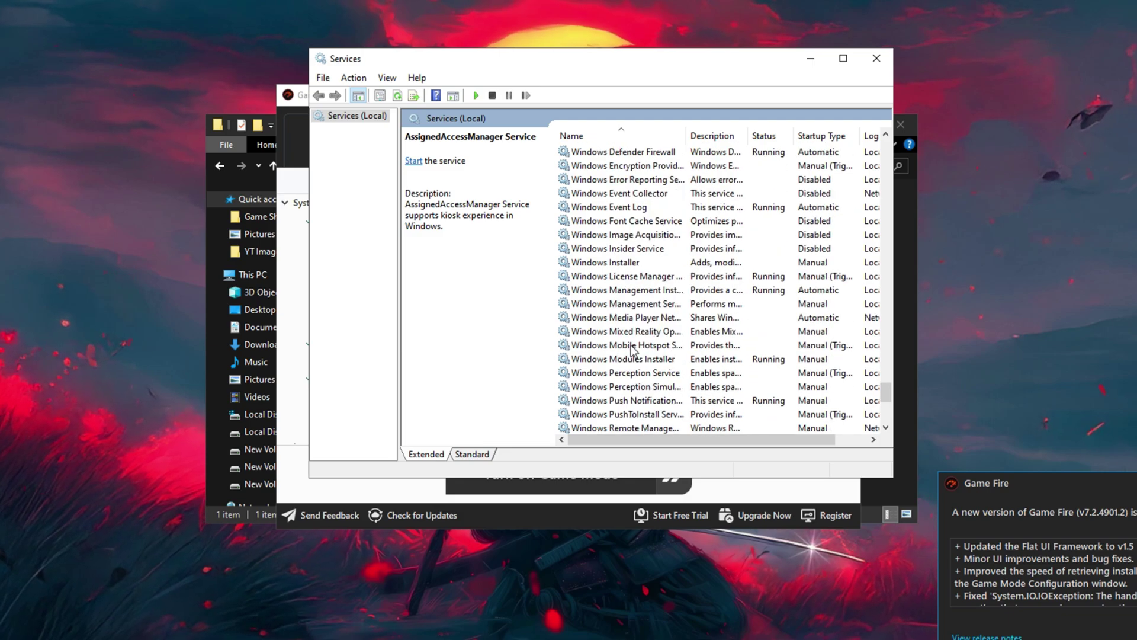
scroll(630, 345, "down", 2)
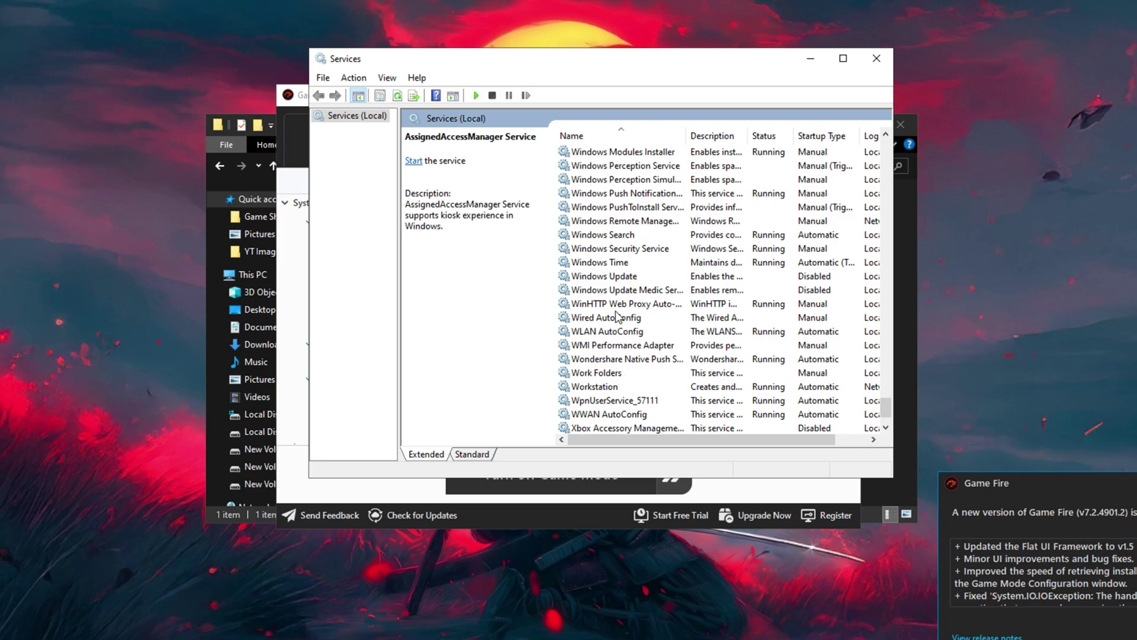
left_click(614, 236)
right_click(613, 236)
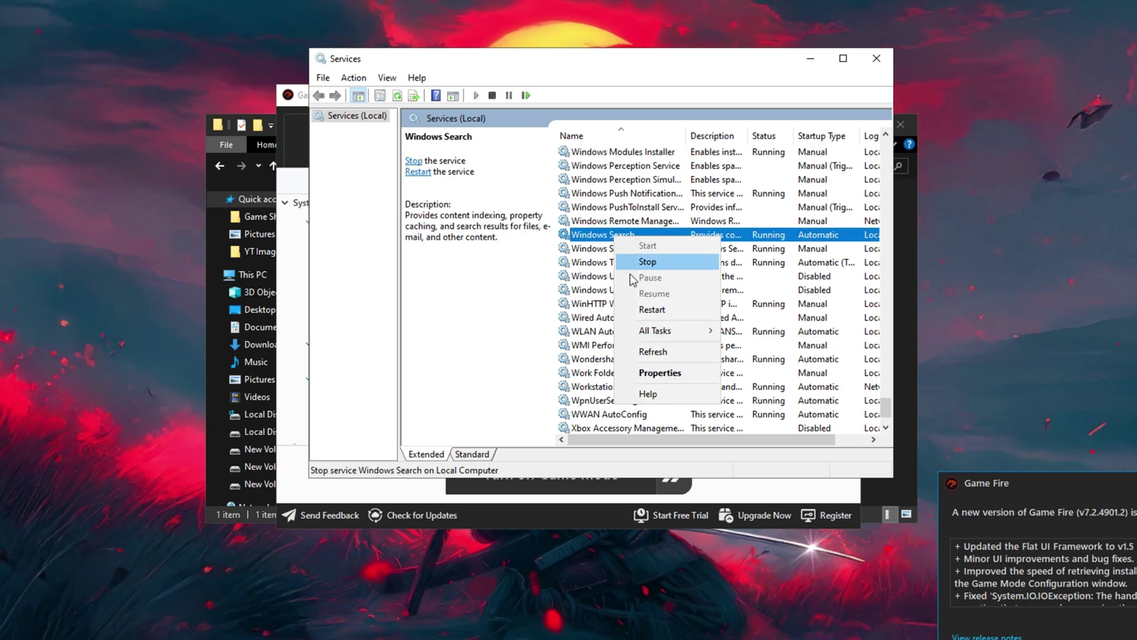
left_click(652, 371)
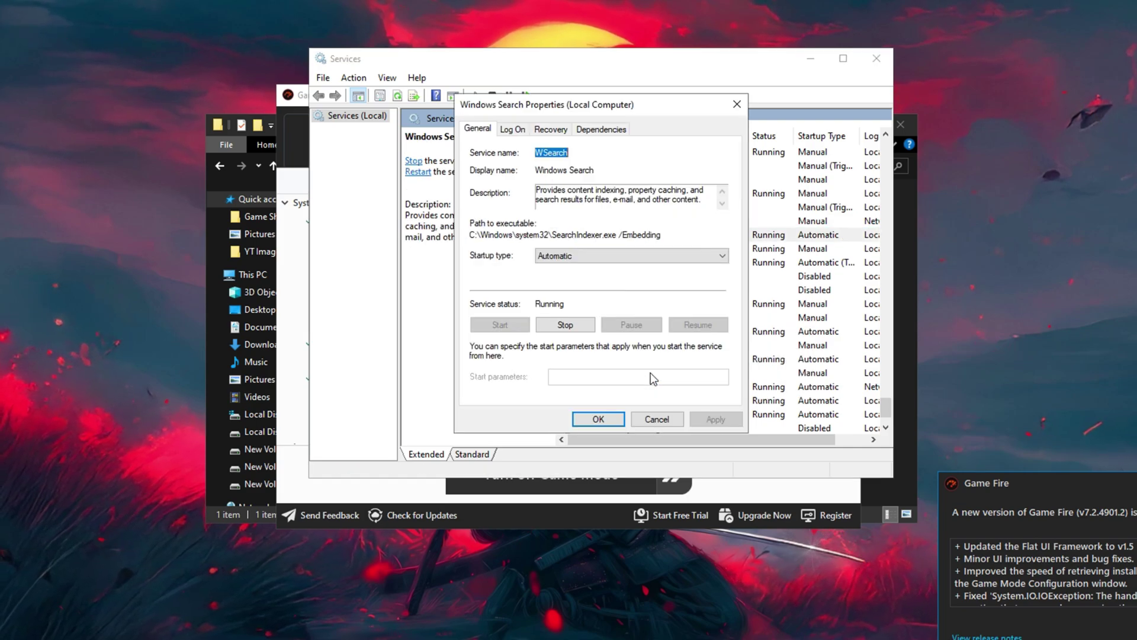
- Stop the Windows Search service, set its startup type to Disabled, apply the change and close Services
left_click(570, 325)
left_click(607, 286)
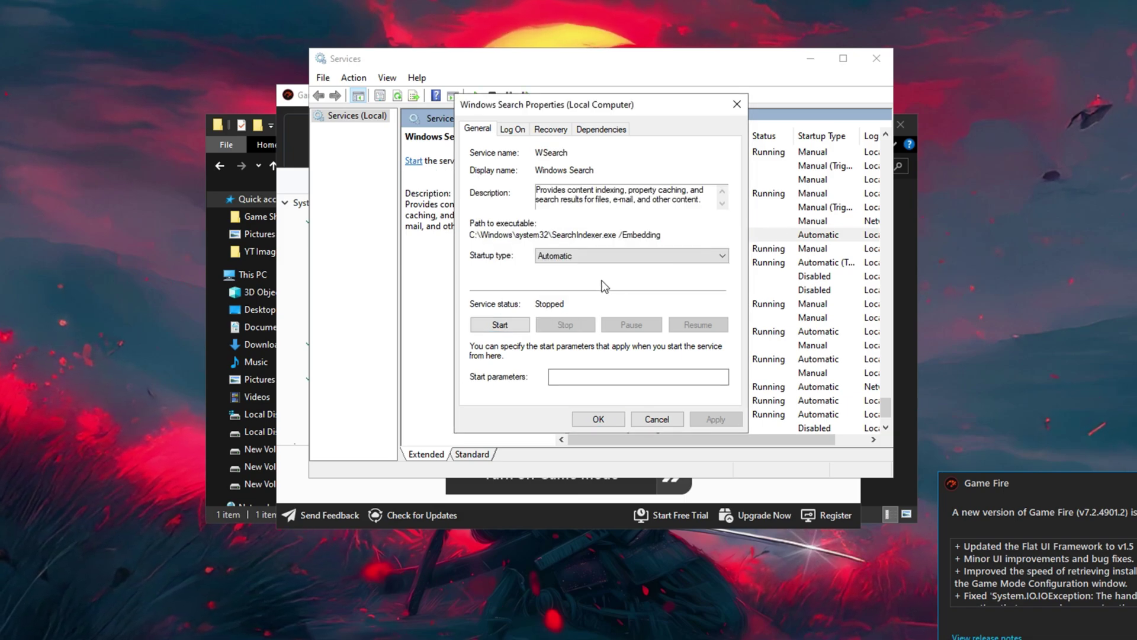
left_click(587, 255)
left_click(577, 306)
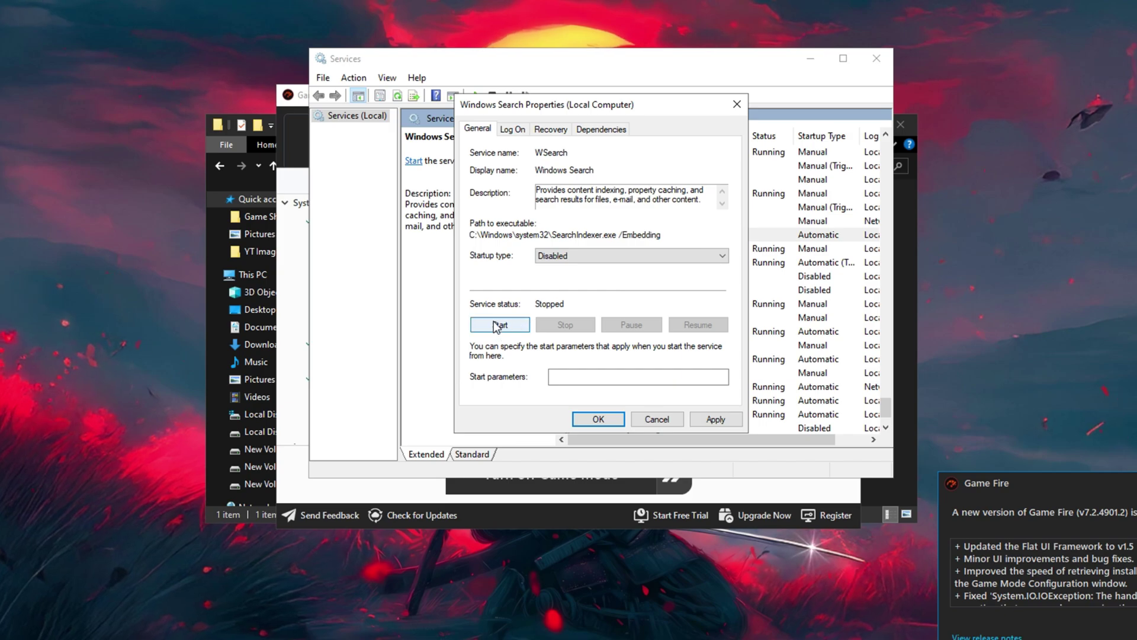
left_click(702, 419)
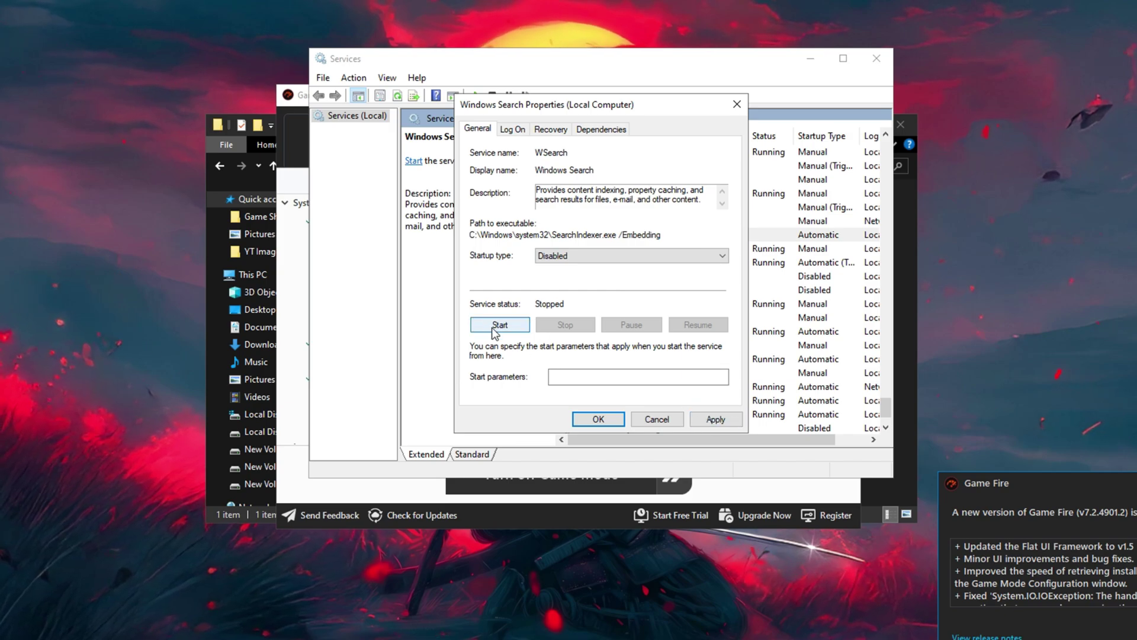
left_click(602, 418)
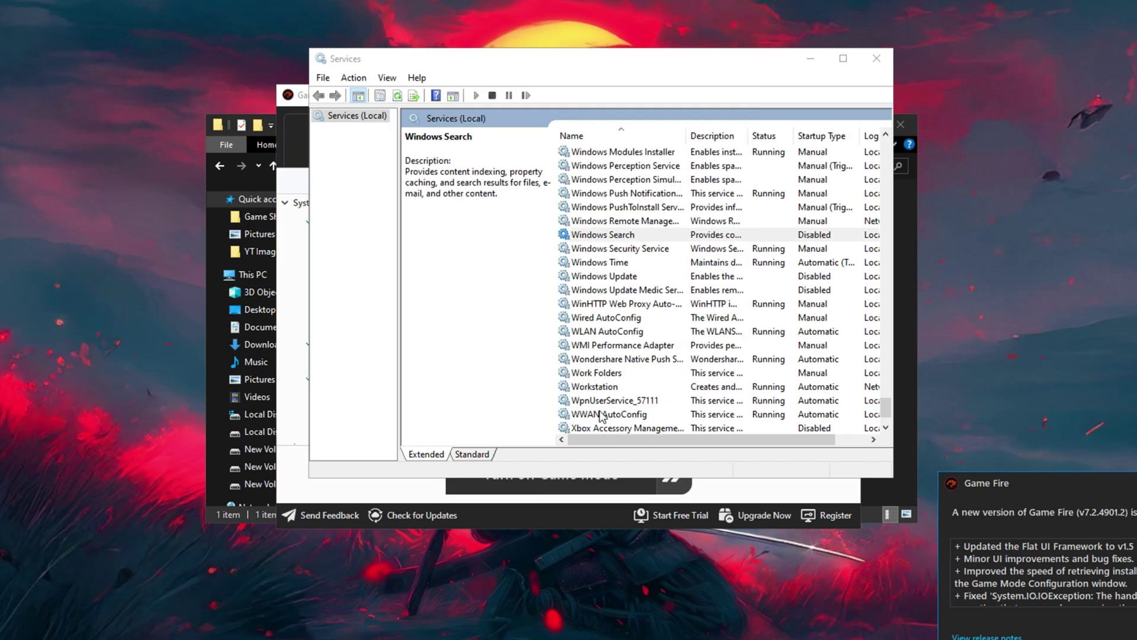
left_click(876, 59)
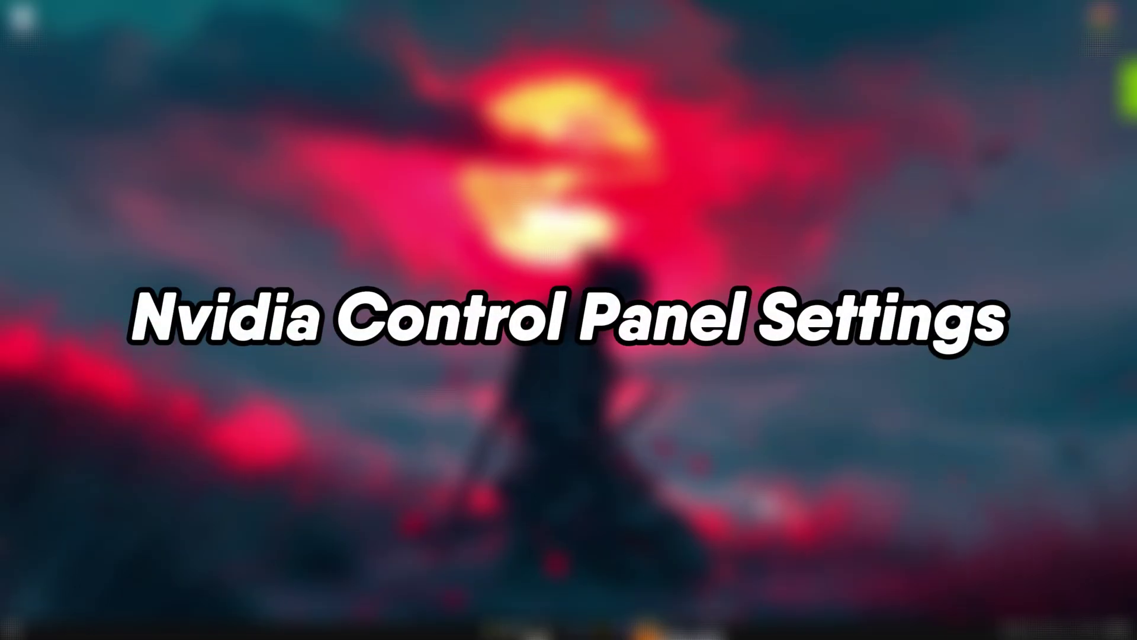
- Open NVIDIA Control Panel from the desktop and show the Program Settings under Manage 3D Settings
right_click(547, 251)
left_click(585, 345)
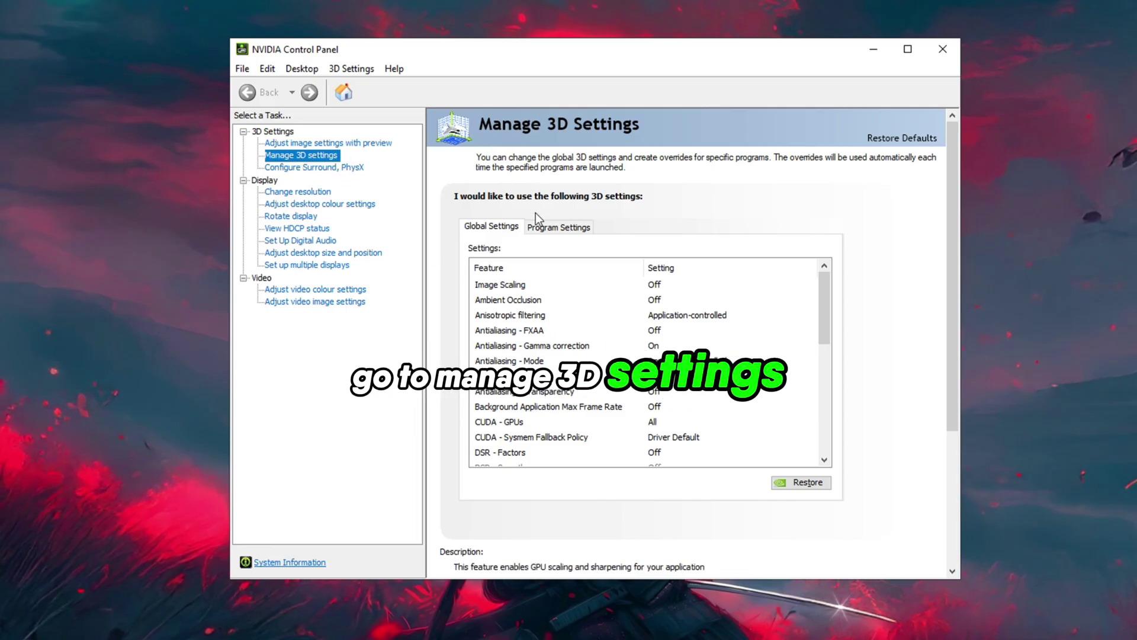
left_click(549, 229)
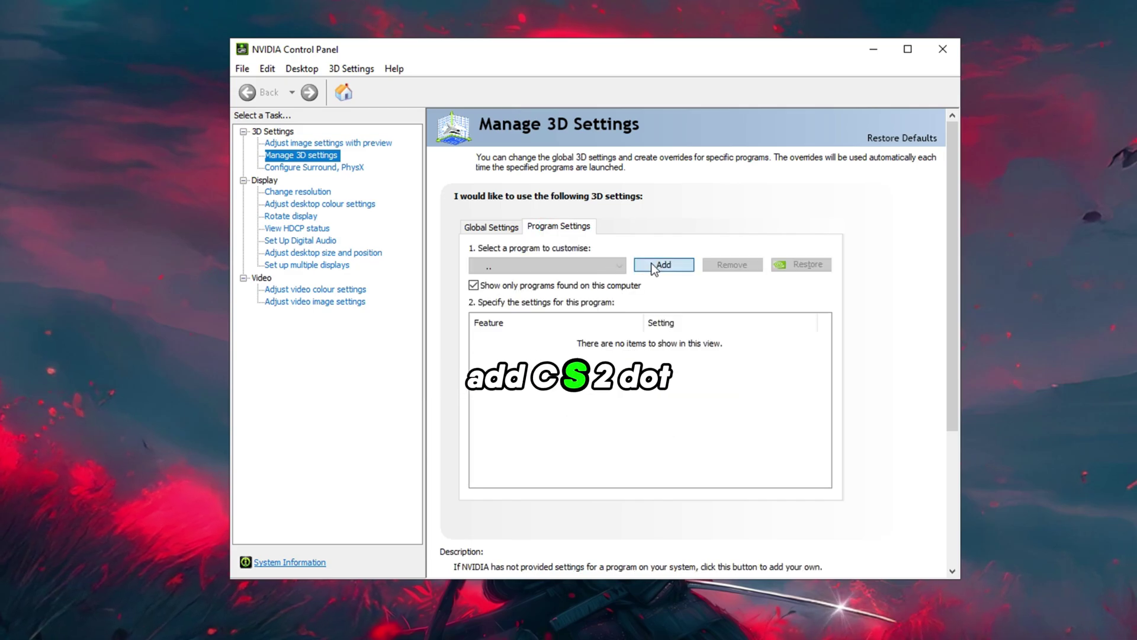
- Start adding a custom program and browse to the steamapps folder inside Games Software on New Volume (E:)
left_click(653, 266)
left_click(736, 451)
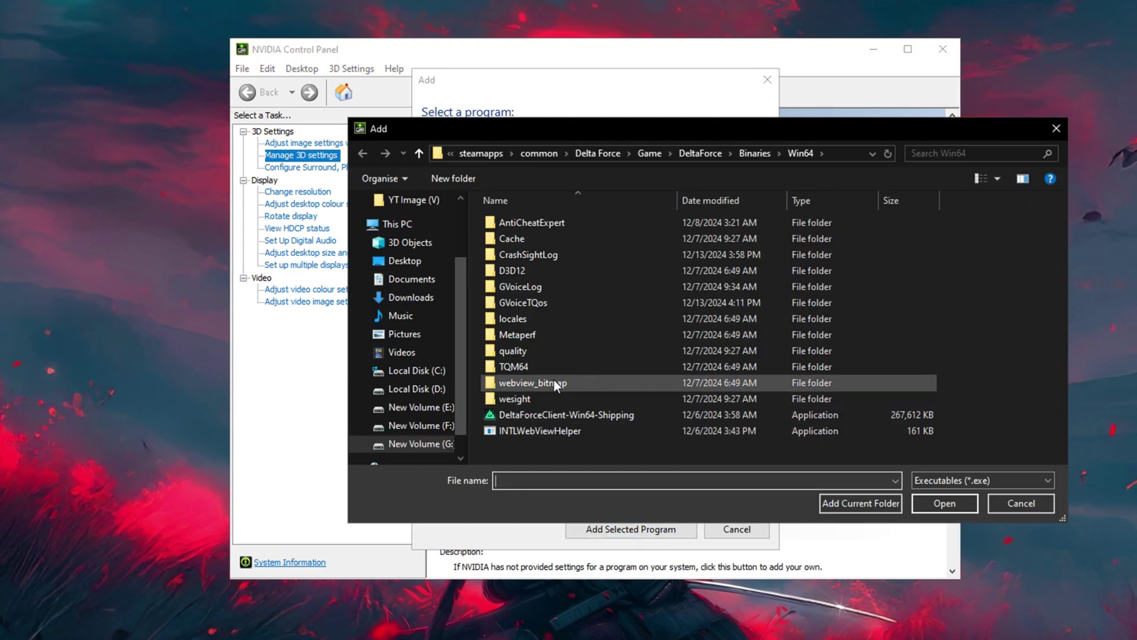
left_click(397, 224)
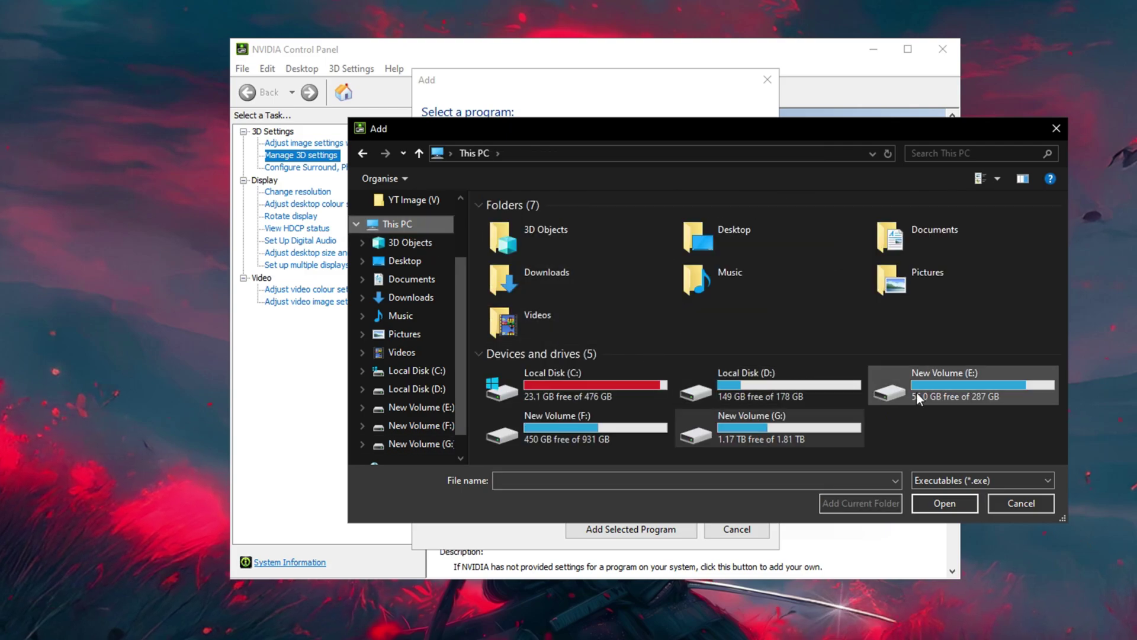
double_click(916, 392)
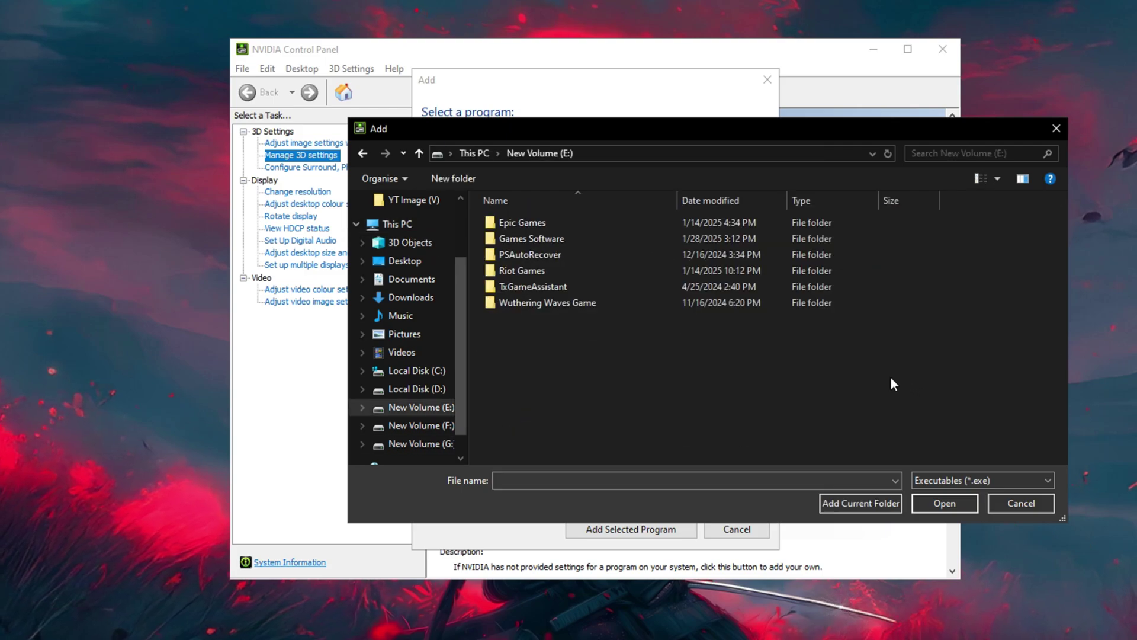
double_click(526, 236)
scroll(539, 325, "down", 2)
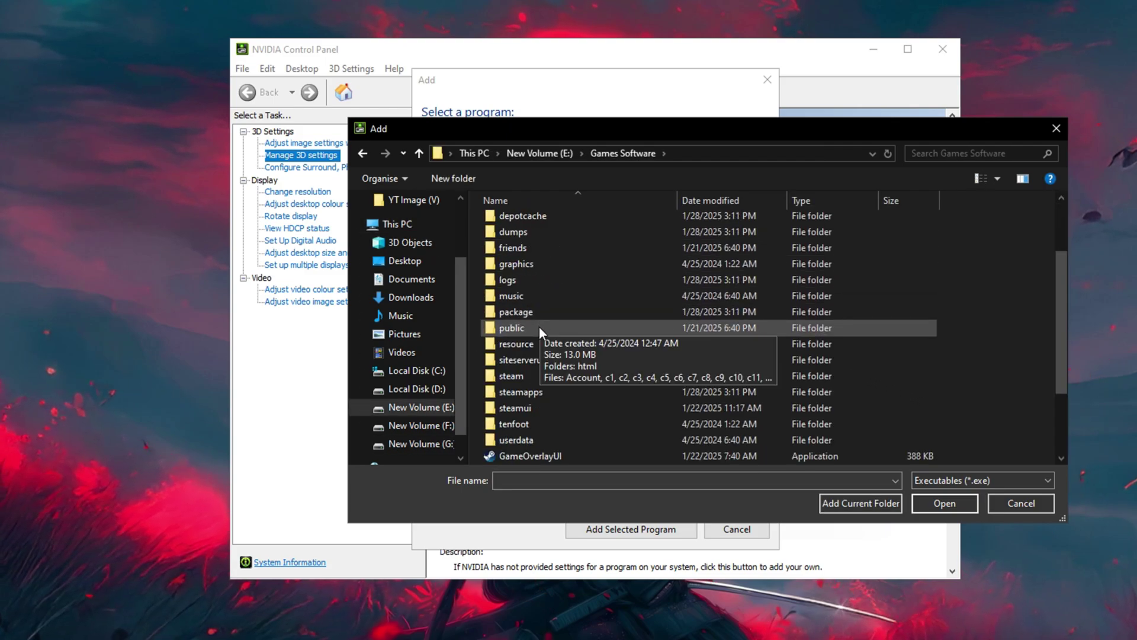
scroll(539, 326, "down", 2)
double_click(520, 298)
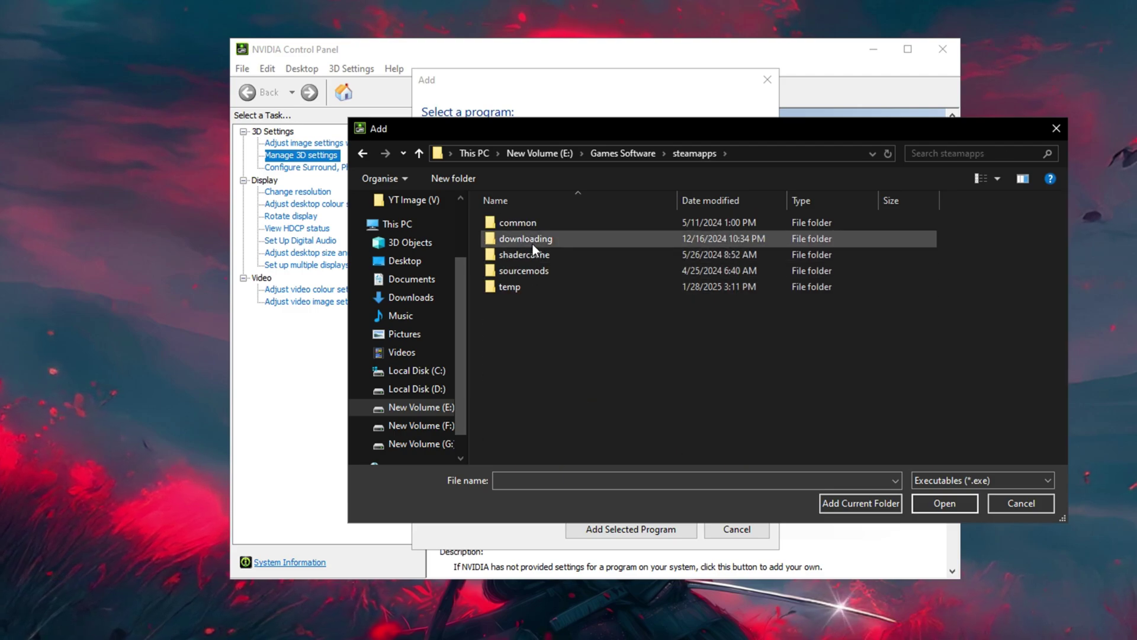
- Add the cs2 application from common > Counter-Strike Global Offensive > game > bin > win64 as the program to customise
double_click(531, 230)
double_click(530, 235)
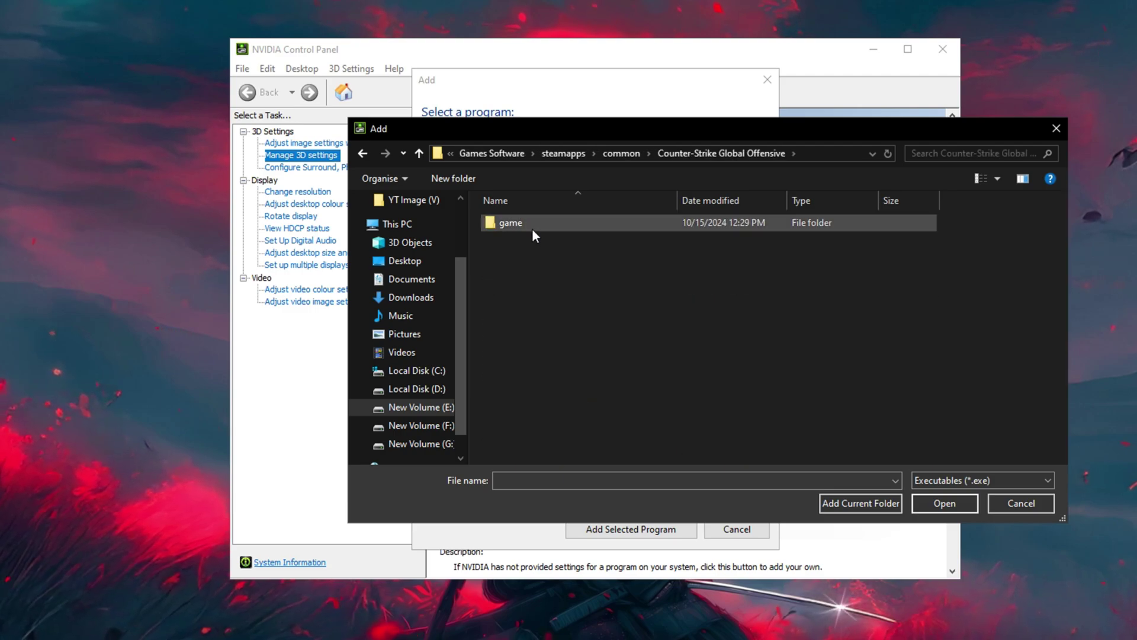
double_click(531, 228)
double_click(522, 228)
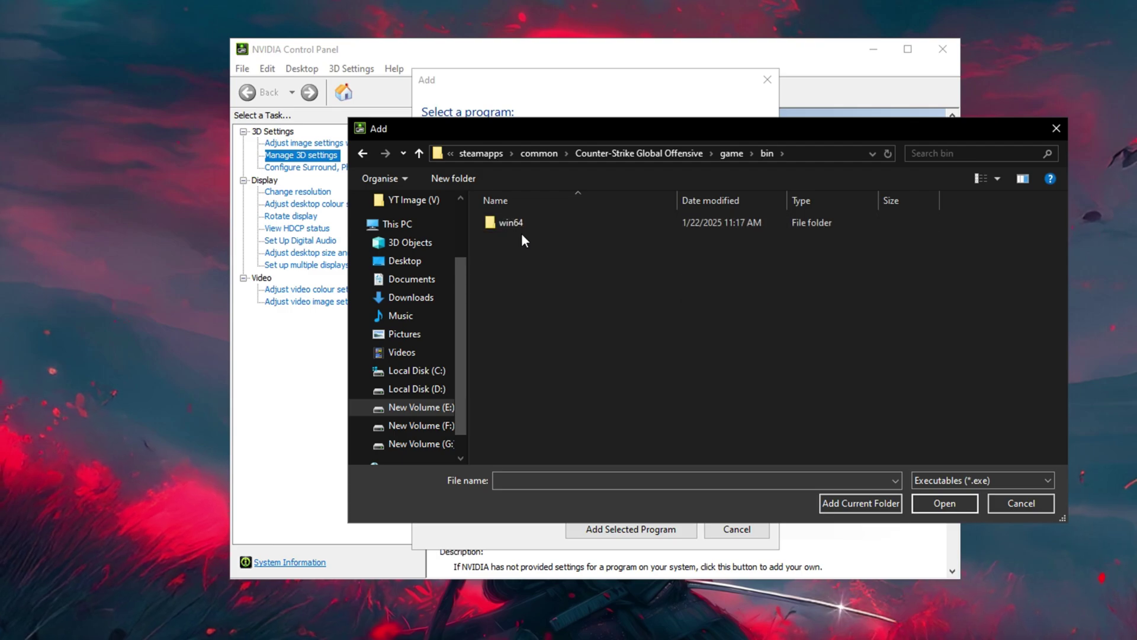
double_click(521, 233)
left_click(510, 254)
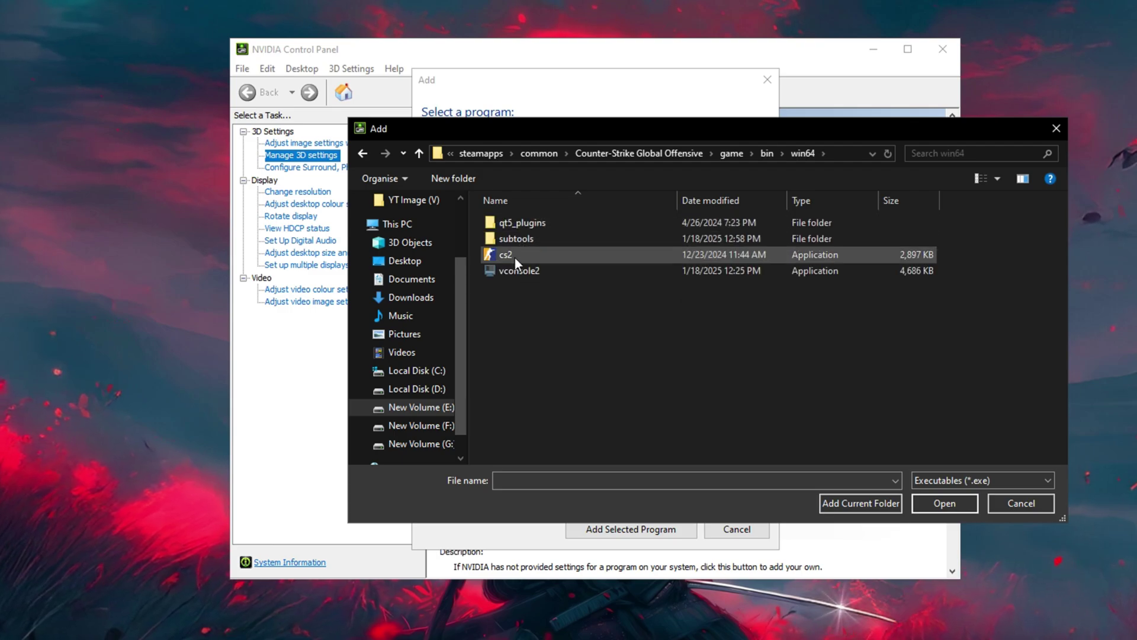
left_click(944, 508)
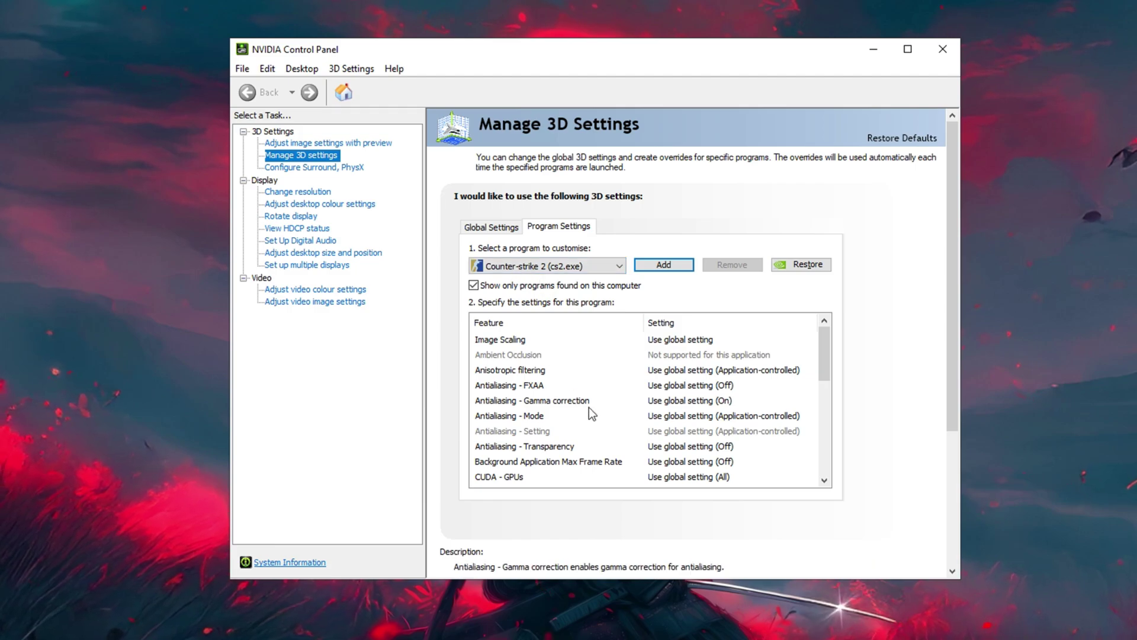
- Set Low Latency Mode to Off for Counter-Strike 2
left_click_drag(819, 363, 823, 400)
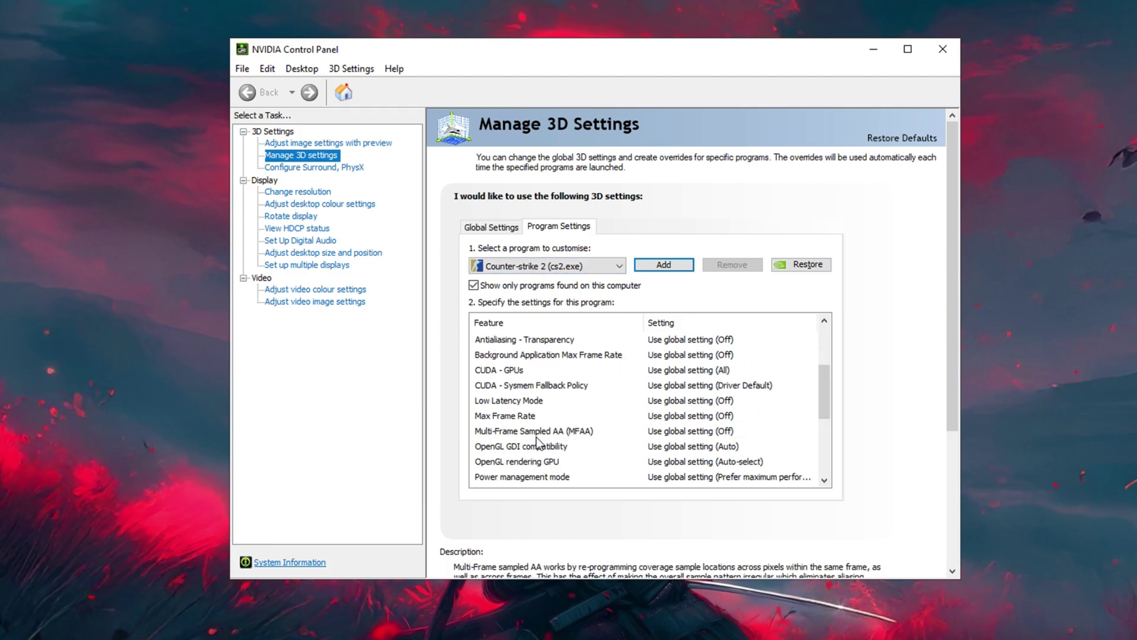
scroll(524, 434, "down", 4)
scroll(520, 433, "up", 3)
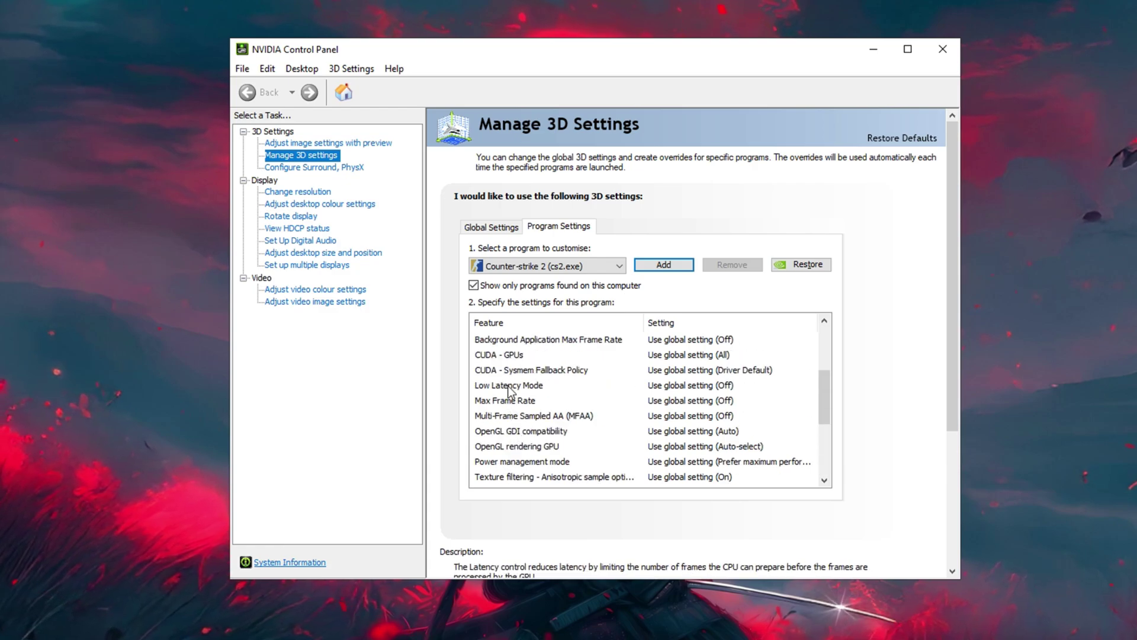
left_click(509, 385)
left_click(687, 385)
left_click(673, 410)
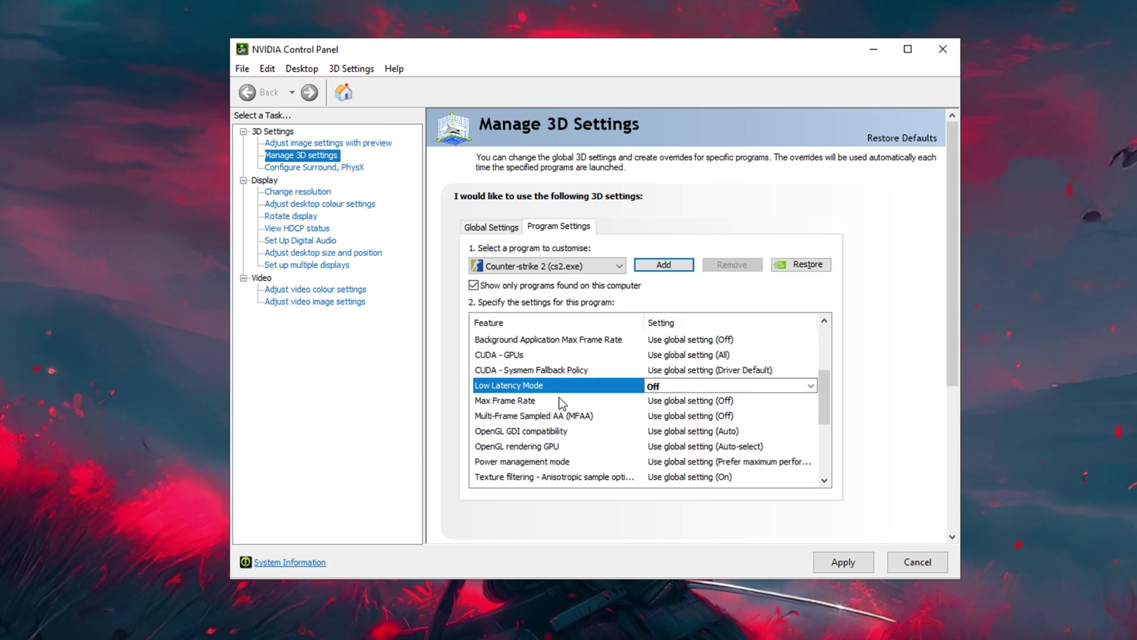
- Set Power management mode to Prefer maximum performance for Counter-Strike 2
scroll(522, 395, "up", 1)
scroll(515, 400, "down", 4)
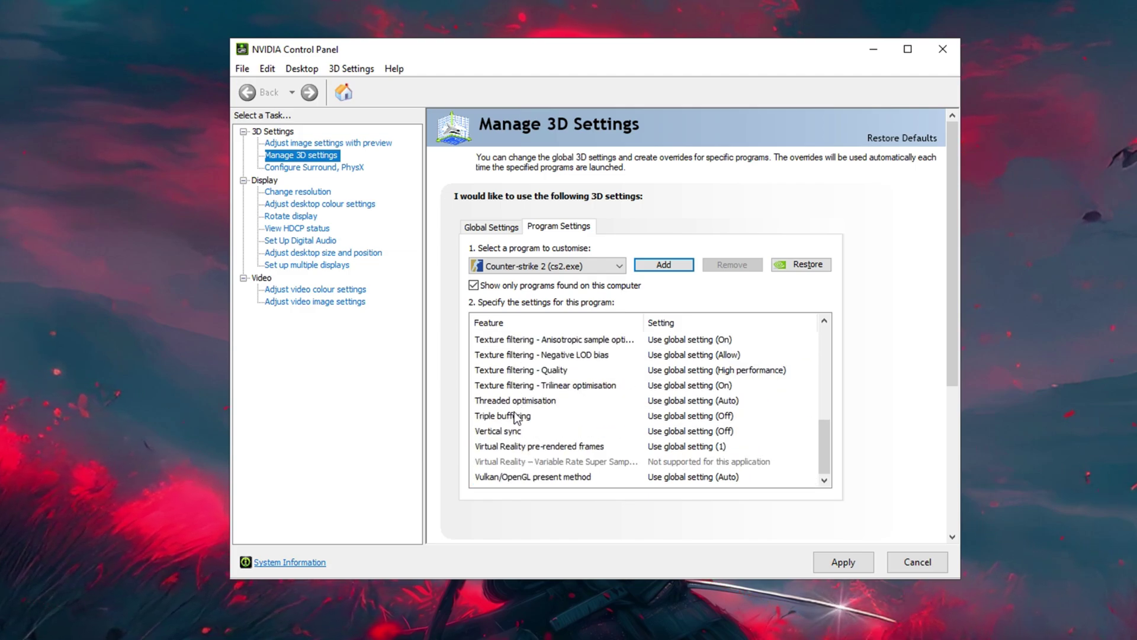
scroll(512, 450, "up", 2)
left_click(507, 417)
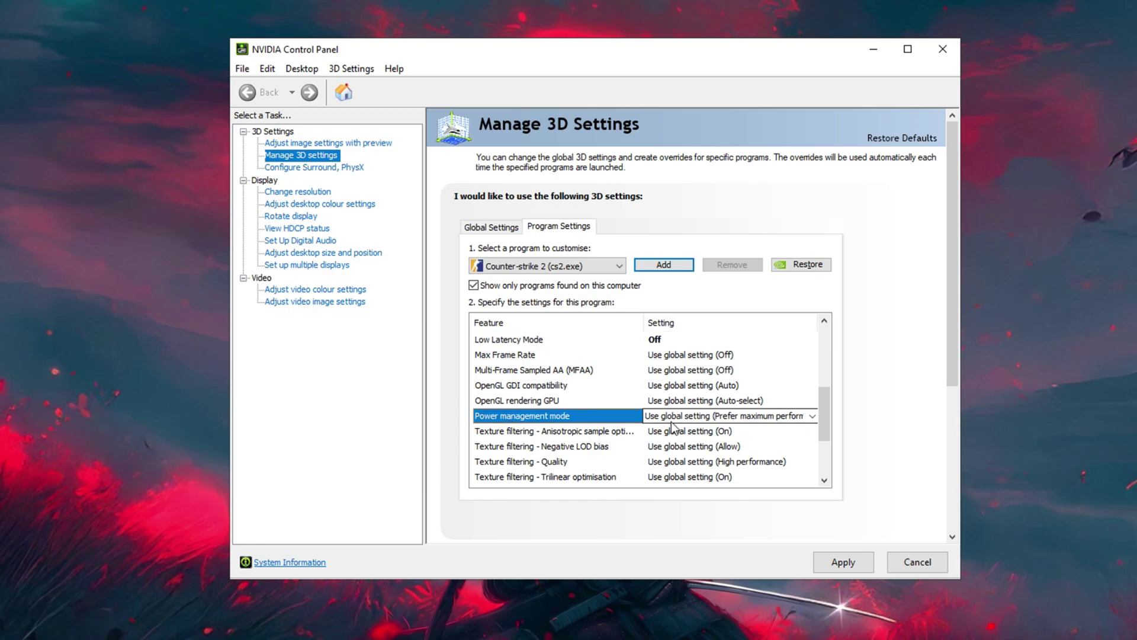
left_click(673, 418)
left_click(675, 461)
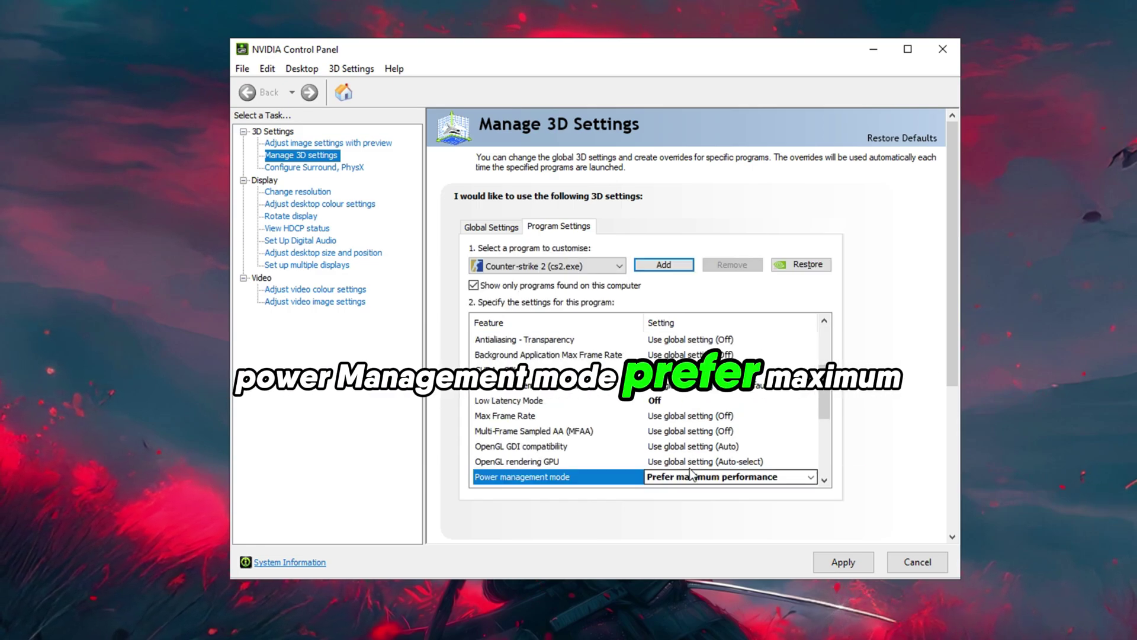
- Set Texture filtering - Quality to High performance for Counter-Strike 2
scroll(686, 471, "down", 1)
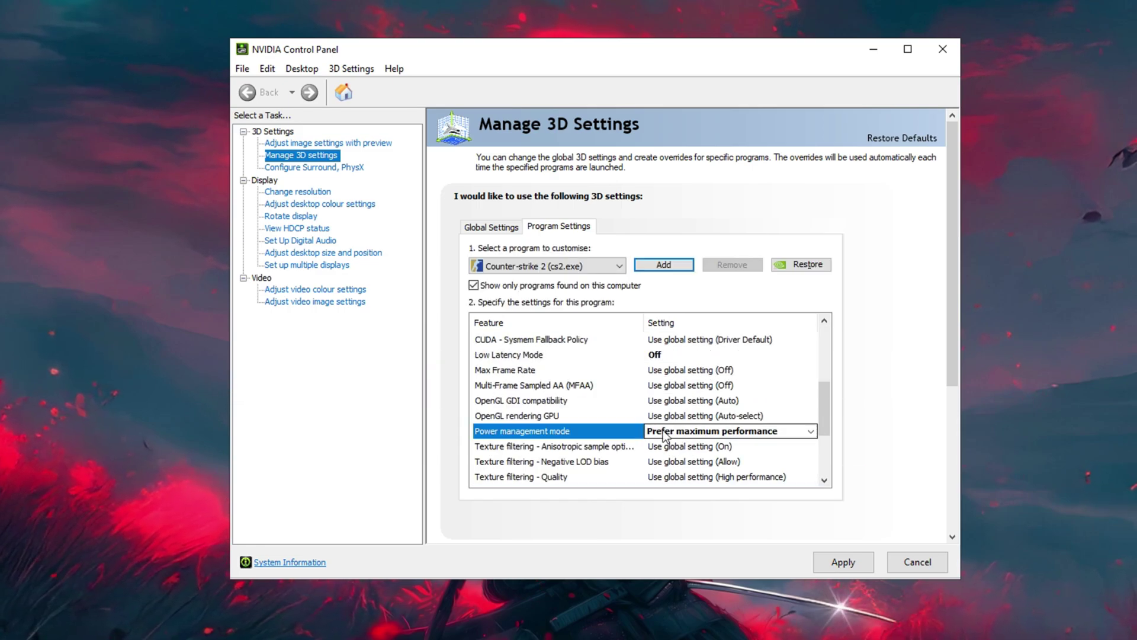
scroll(651, 427, "down", 1)
left_click(548, 403)
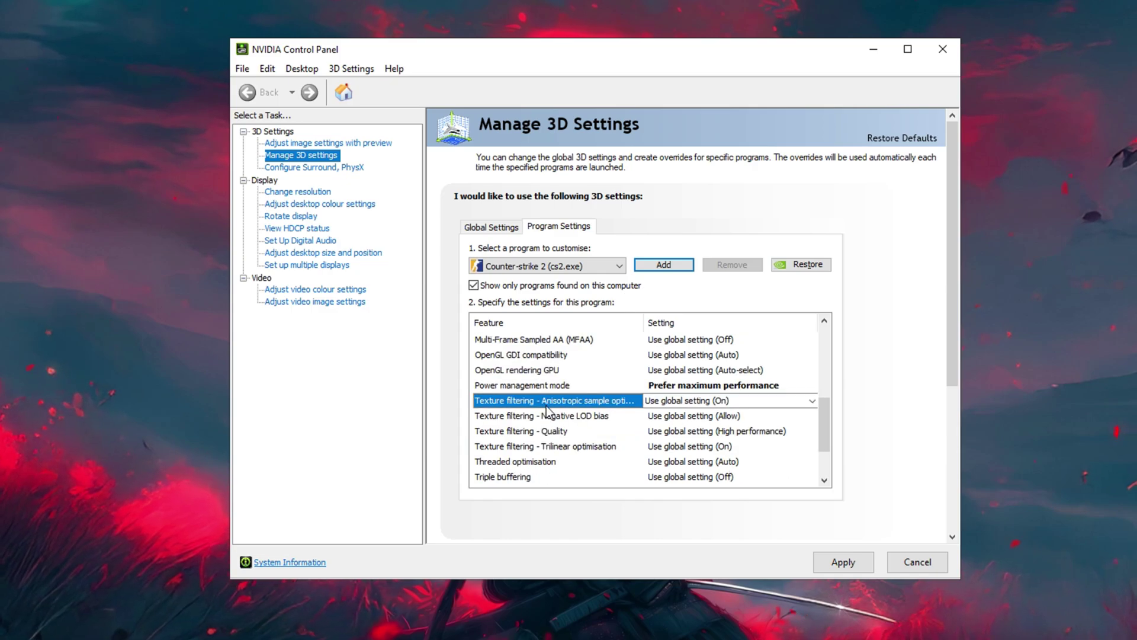
left_click(545, 431)
left_click(677, 431)
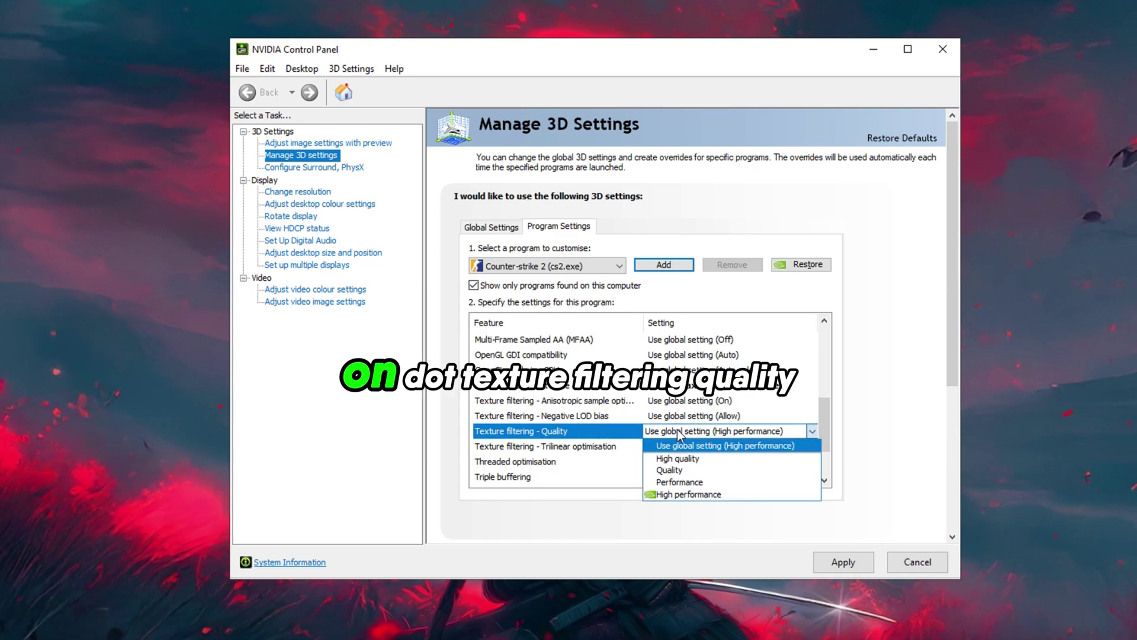
left_click(665, 495)
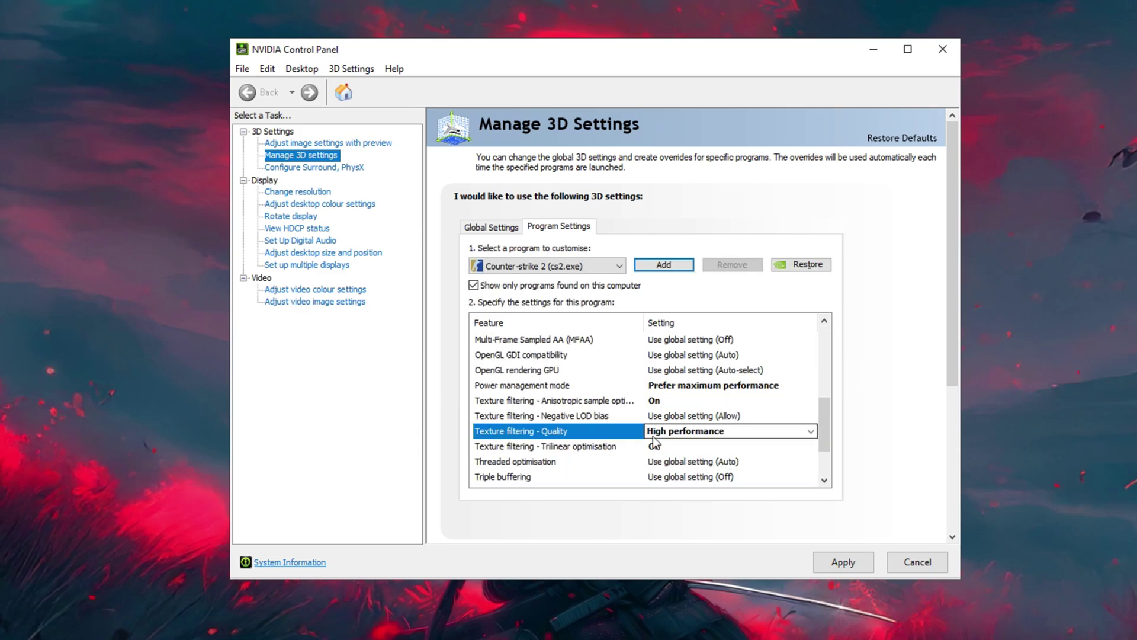
- Set the texture filtering anisotropic sample optimisation to Off and apply the Counter-Strike 2 program settings
left_click(579, 400)
left_click(658, 400)
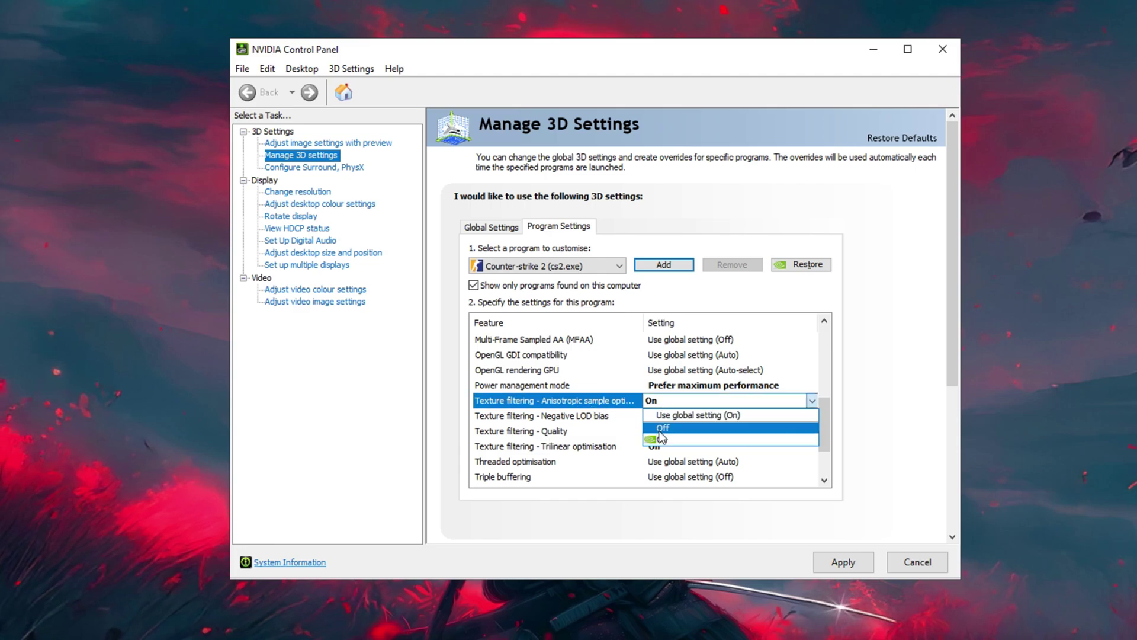
left_click(661, 429)
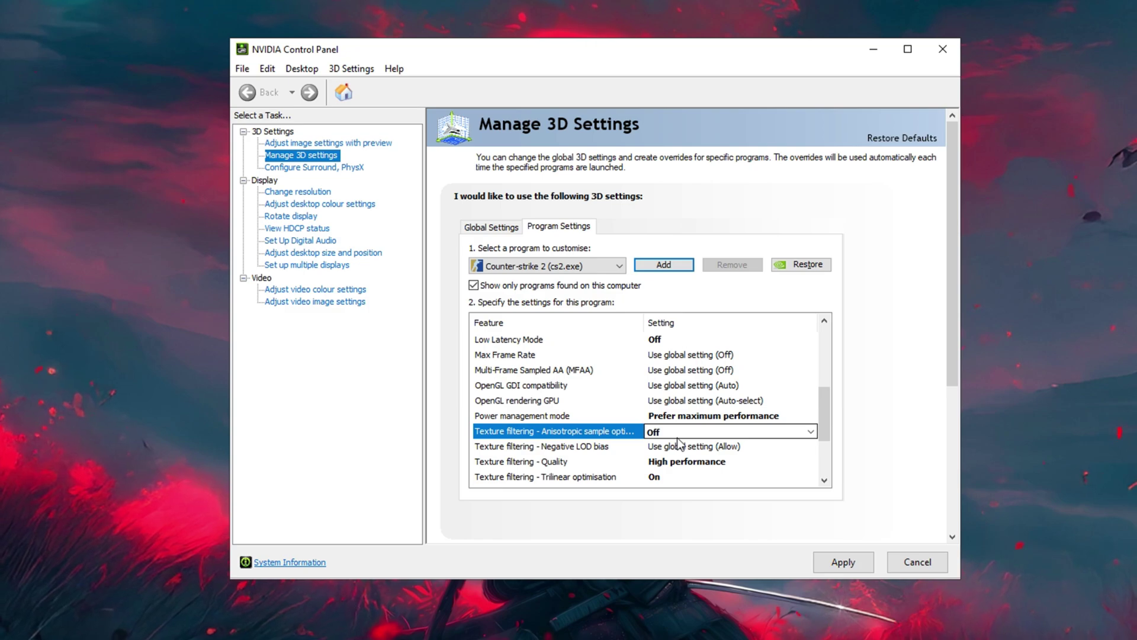
left_click(845, 563)
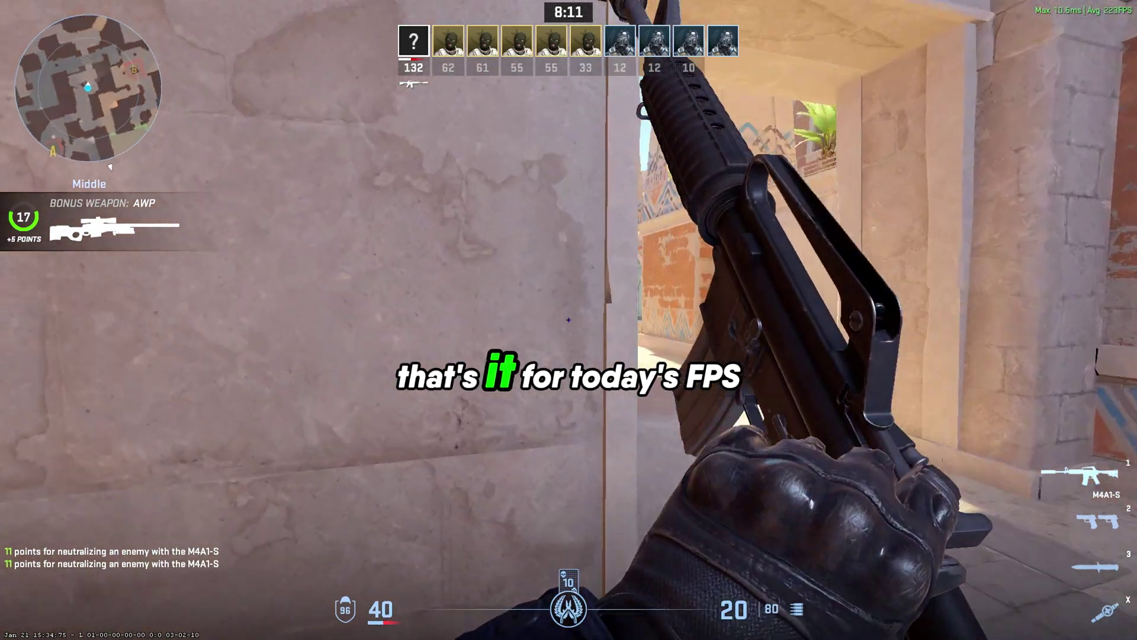